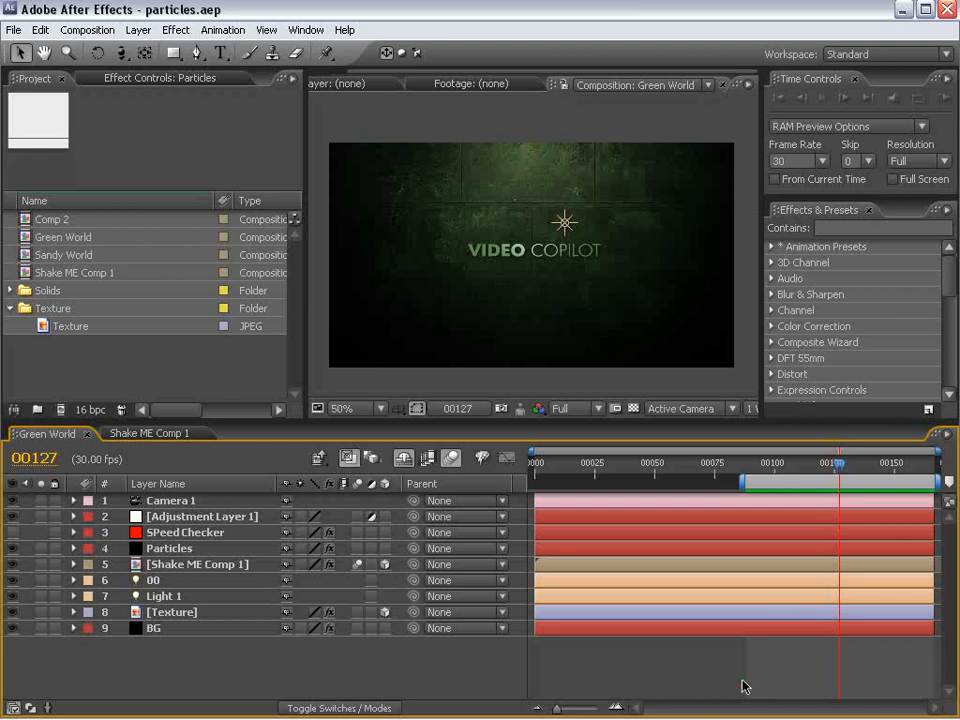
# Preview the finished Green World composition, then solo the Shake ME Comp 1 and Particles layers and scrub through their motion.
pyautogui.press('KP_0')
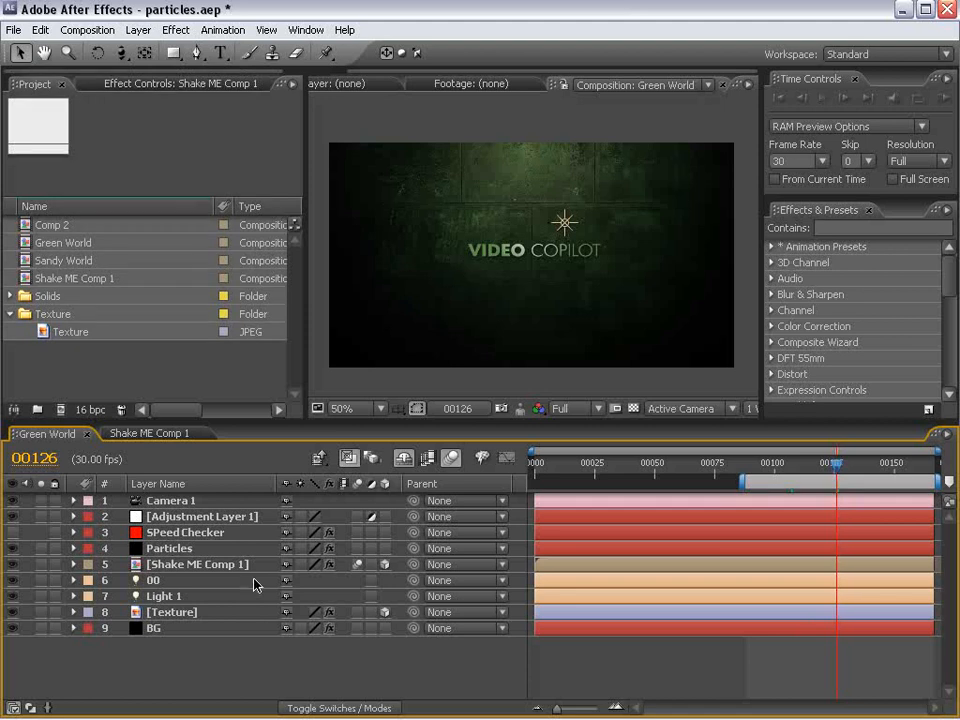
pyautogui.click(196, 564)
pyautogui.click(40, 564)
pyautogui.moveTo(825, 472); pyautogui.dragTo(795, 478)
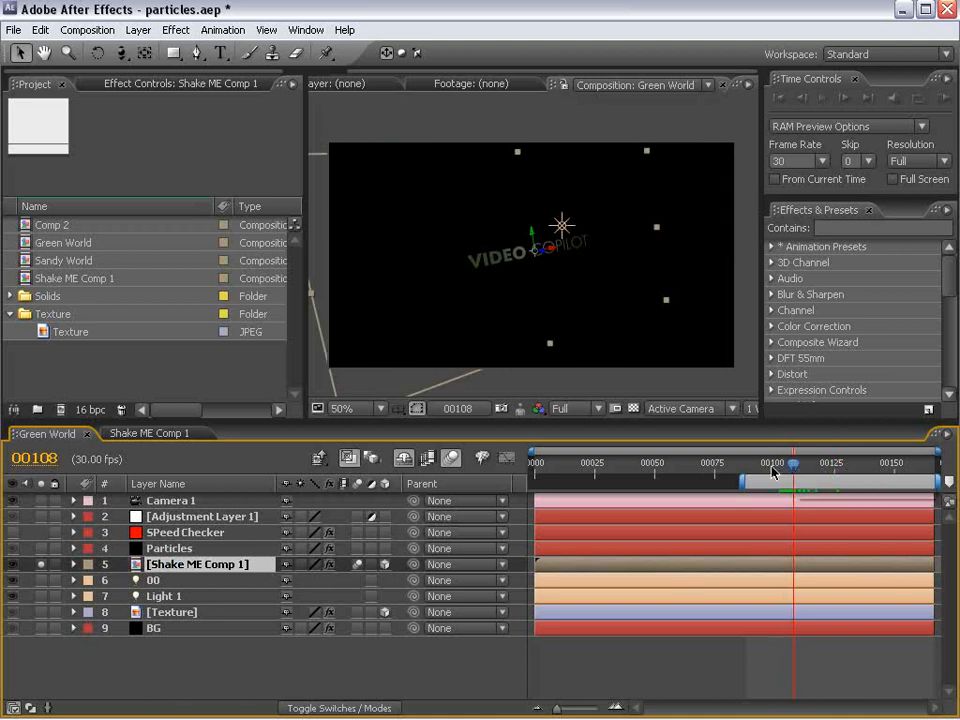
pyautogui.click(41, 548)
pyautogui.click(160, 548)
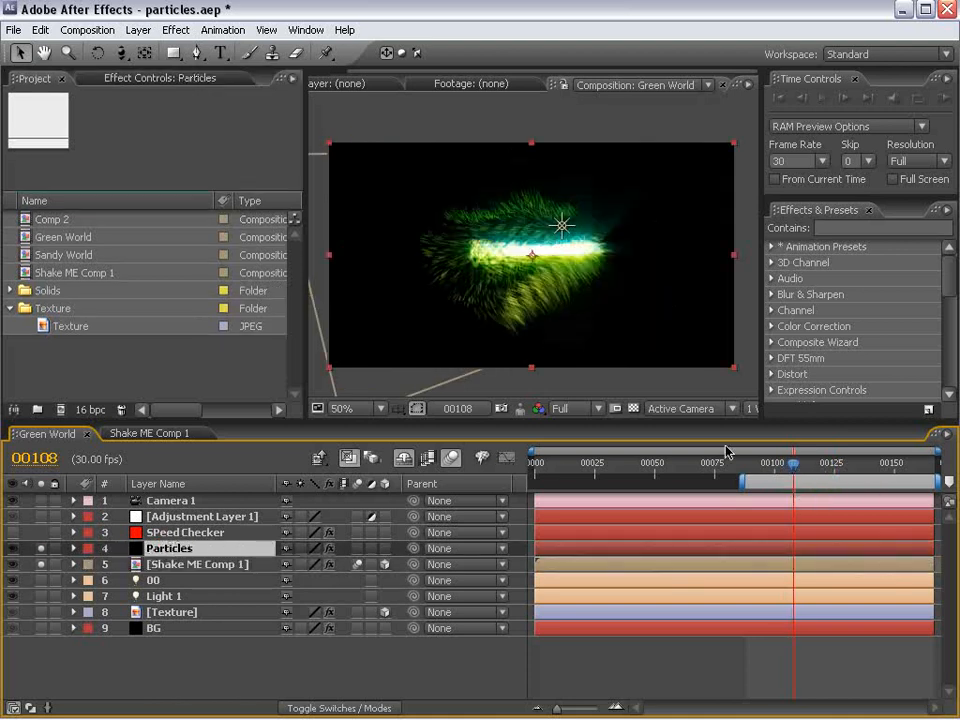
pyautogui.moveTo(801, 473); pyautogui.dragTo(826, 464)
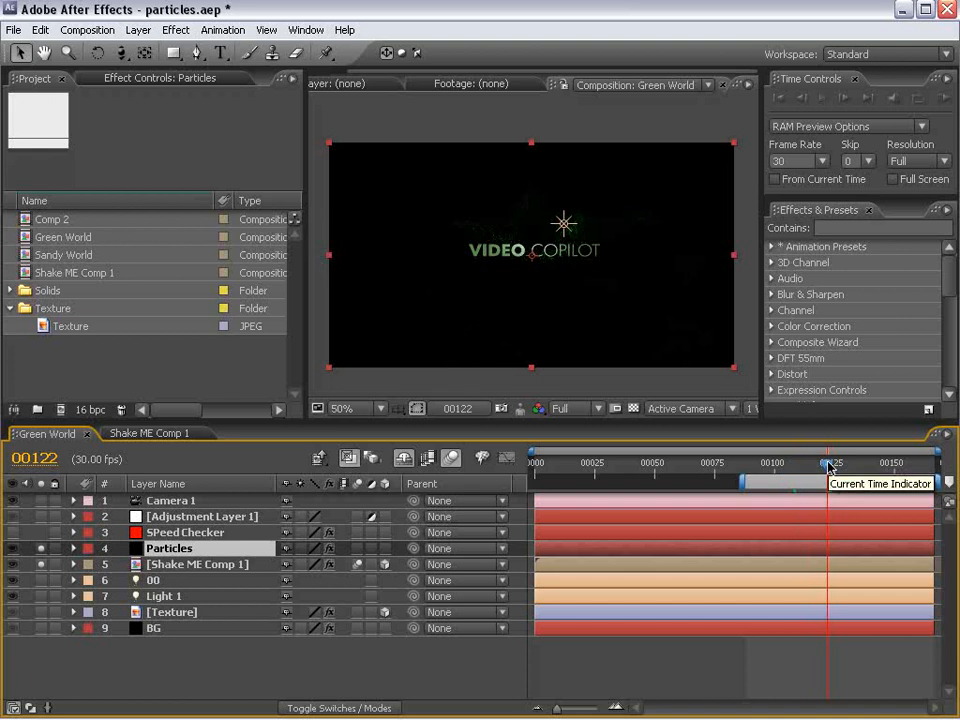
pyautogui.moveTo(821, 467)
pyautogui.mouseDown()
pyautogui.moveTo(776, 470)
pyautogui.moveTo(829, 474)
pyautogui.mouseUp()
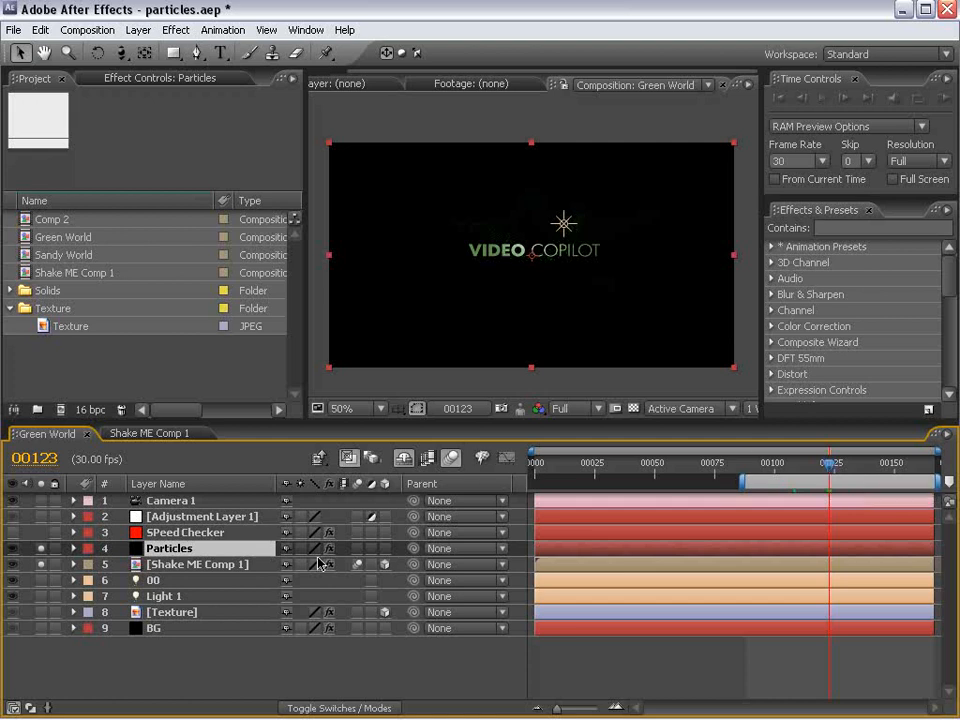
# Reveal the SPeed Checker layer's slider expression and scrub the timeline to examine how its speed value changes.
pyautogui.click(198, 534)
pyautogui.press('e')
pyautogui.press('e')
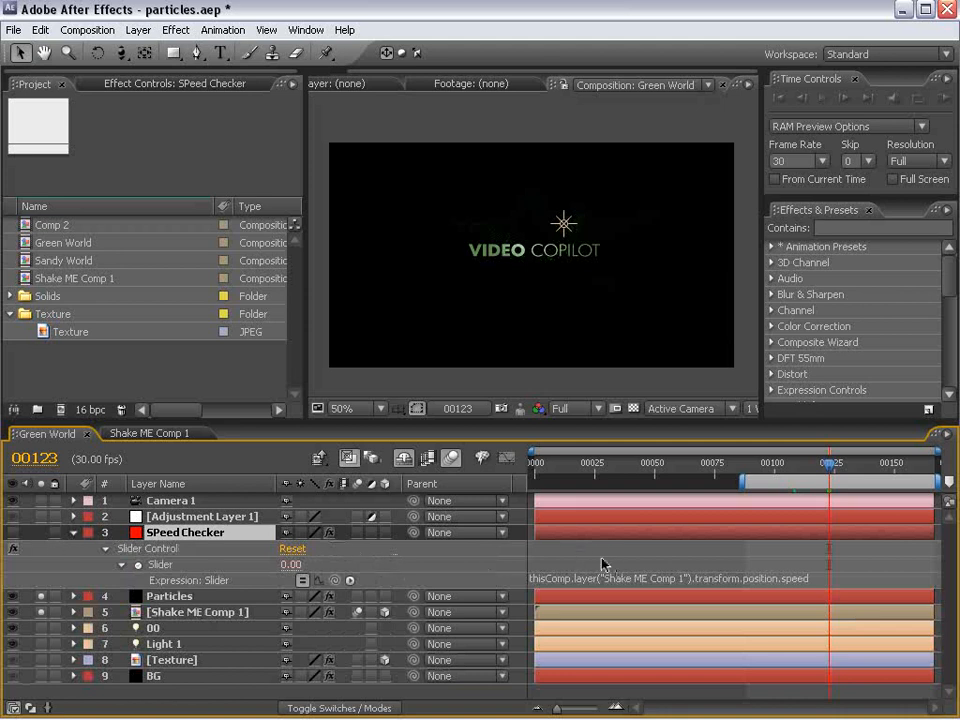
pyautogui.moveTo(778, 472); pyautogui.dragTo(773, 472)
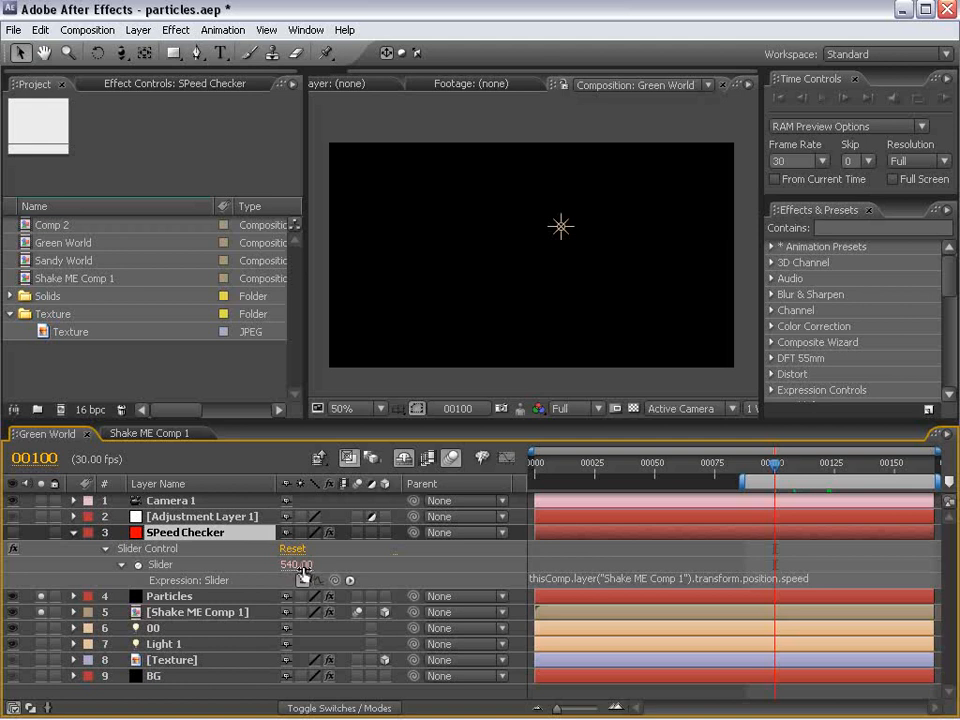
pyautogui.moveTo(768, 470); pyautogui.dragTo(895, 478)
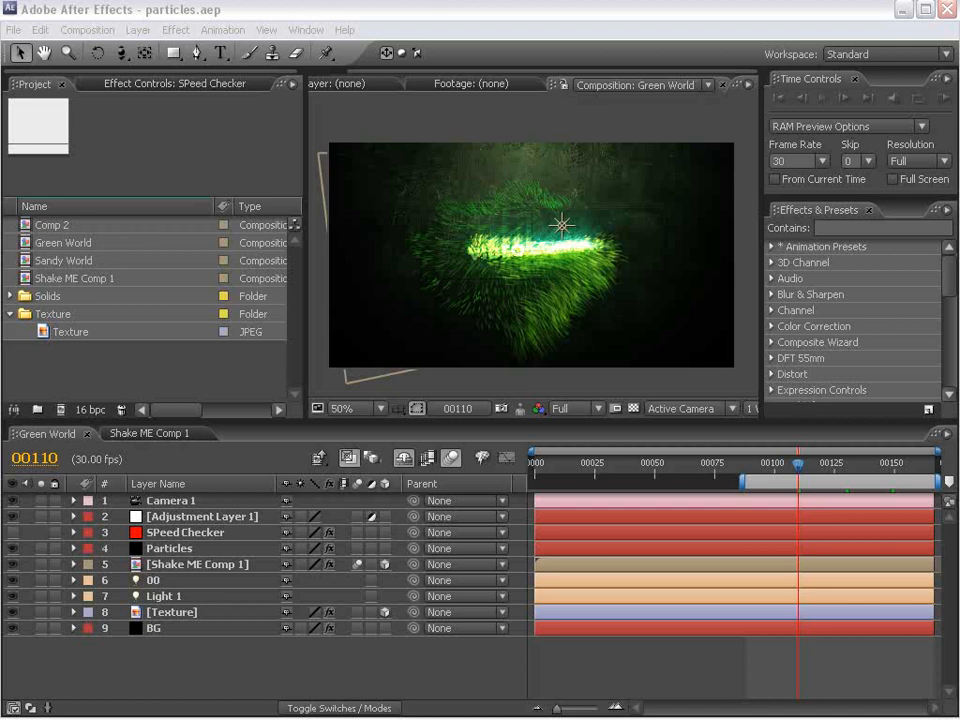
# Reset the user interface brightness to its default in the User Interface Colors preferences.
pyautogui.click(510, 498)
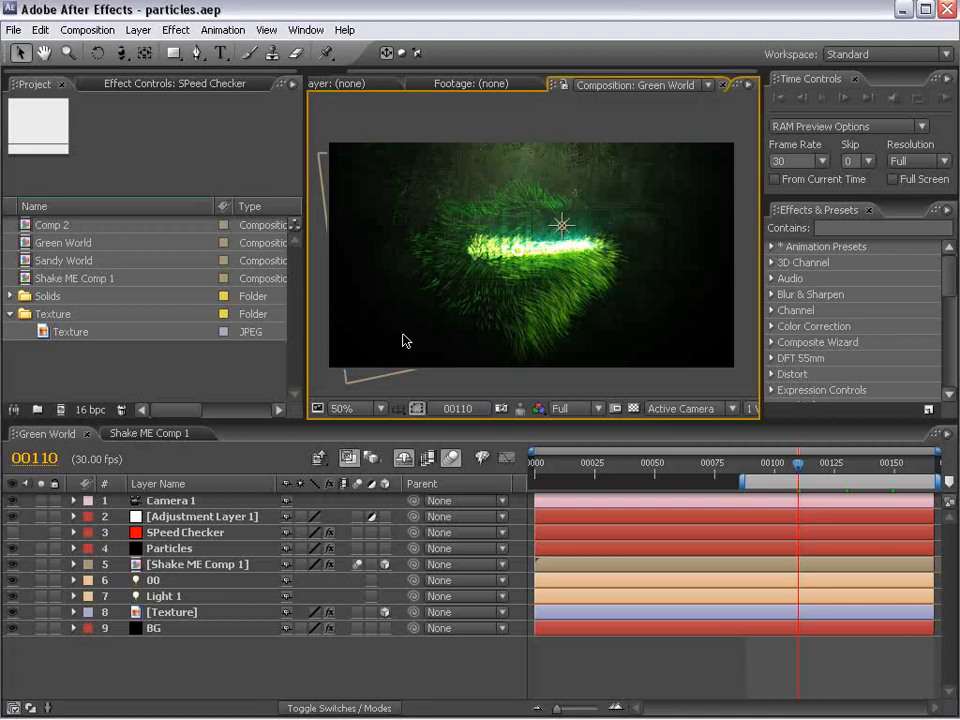
pyautogui.click(40, 30)
pyautogui.moveTo(88, 420)
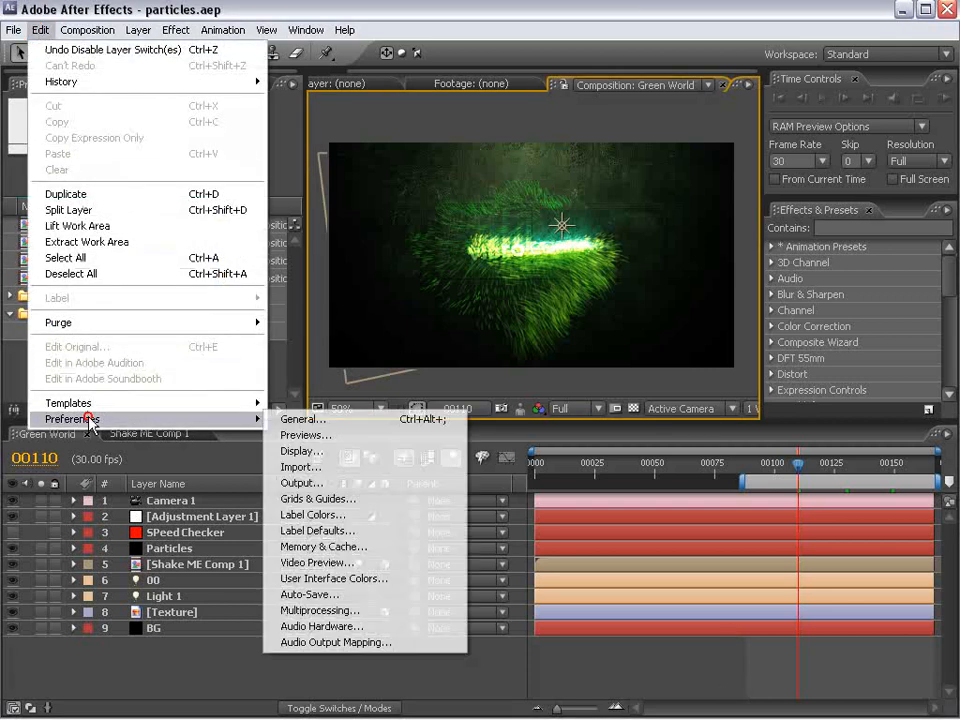
pyautogui.click(346, 579)
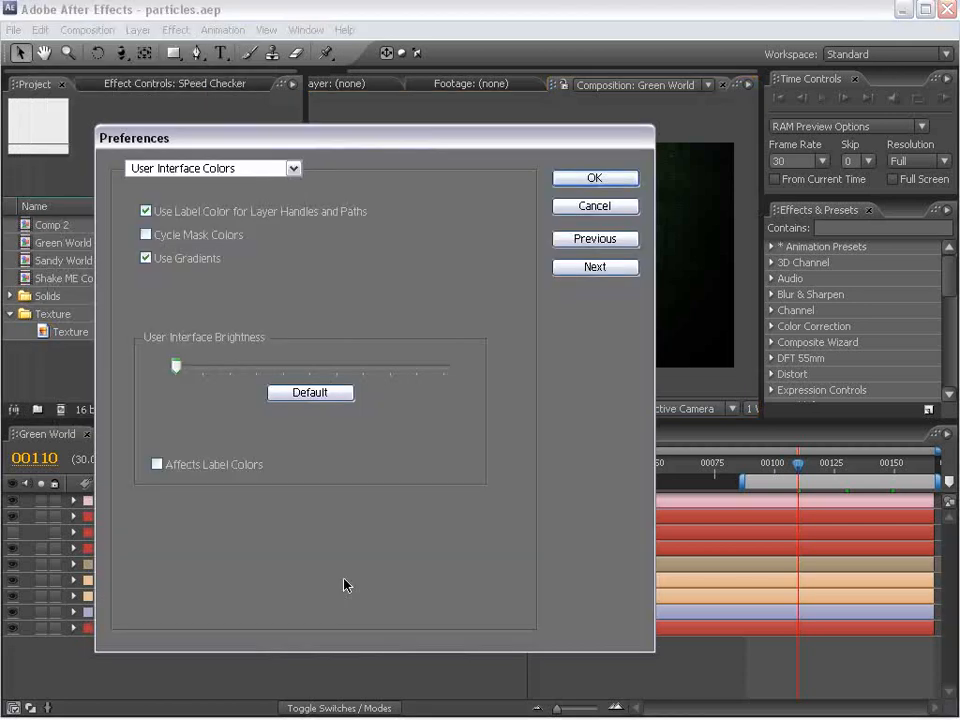
pyautogui.click(314, 393)
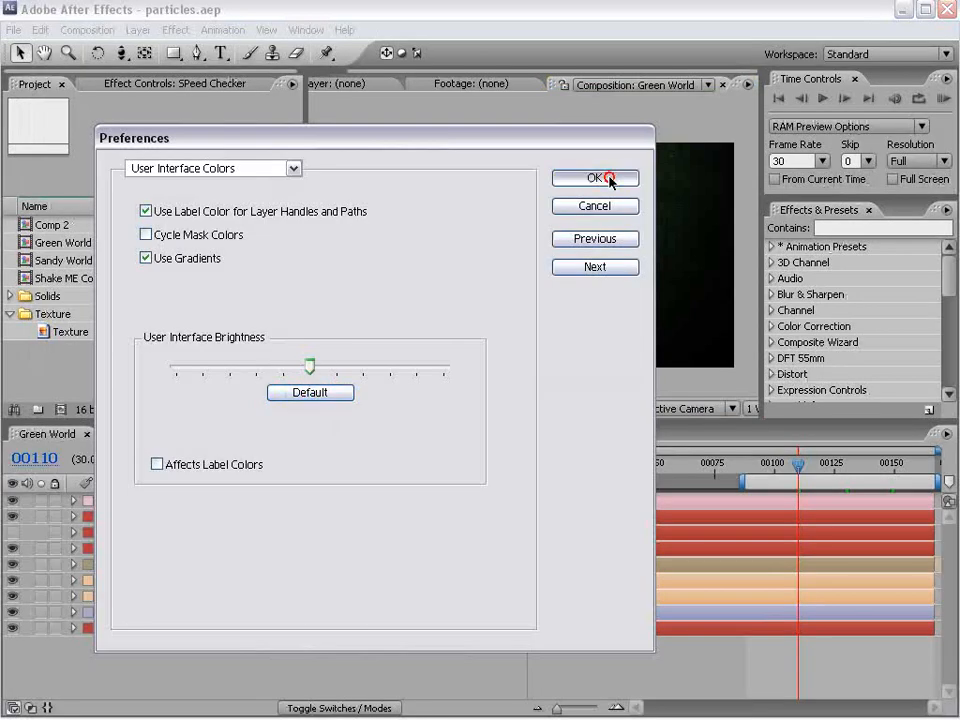
pyautogui.click(594, 178)
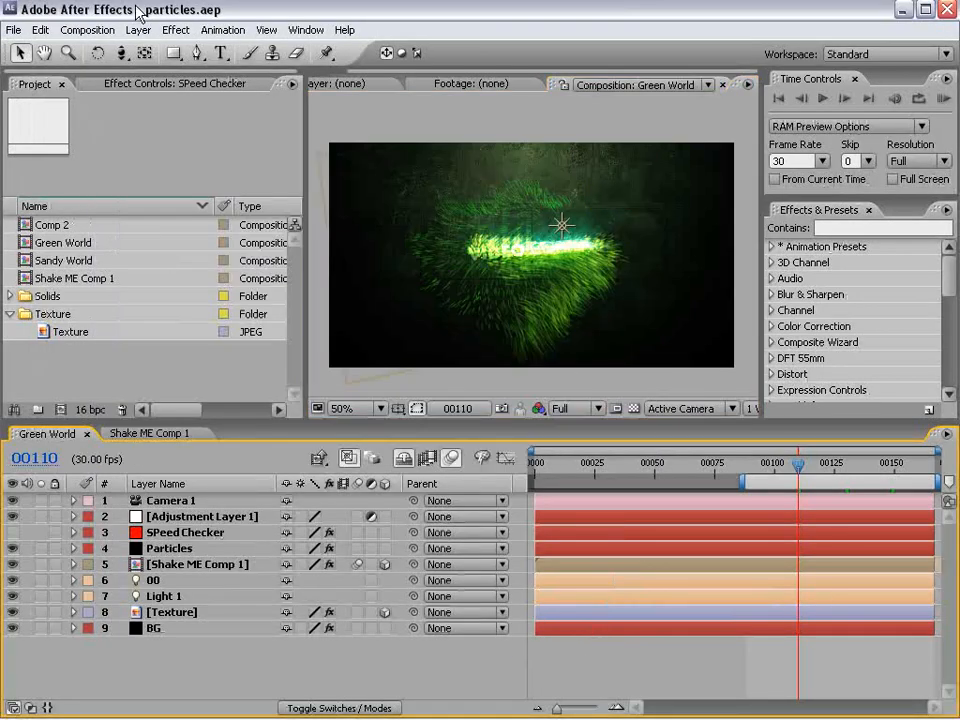
# Create a new composition with the NTSC D1 Widescreen Square Pixel preset.
pyautogui.click(88, 30)
pyautogui.click(99, 50)
pyautogui.click(470, 272)
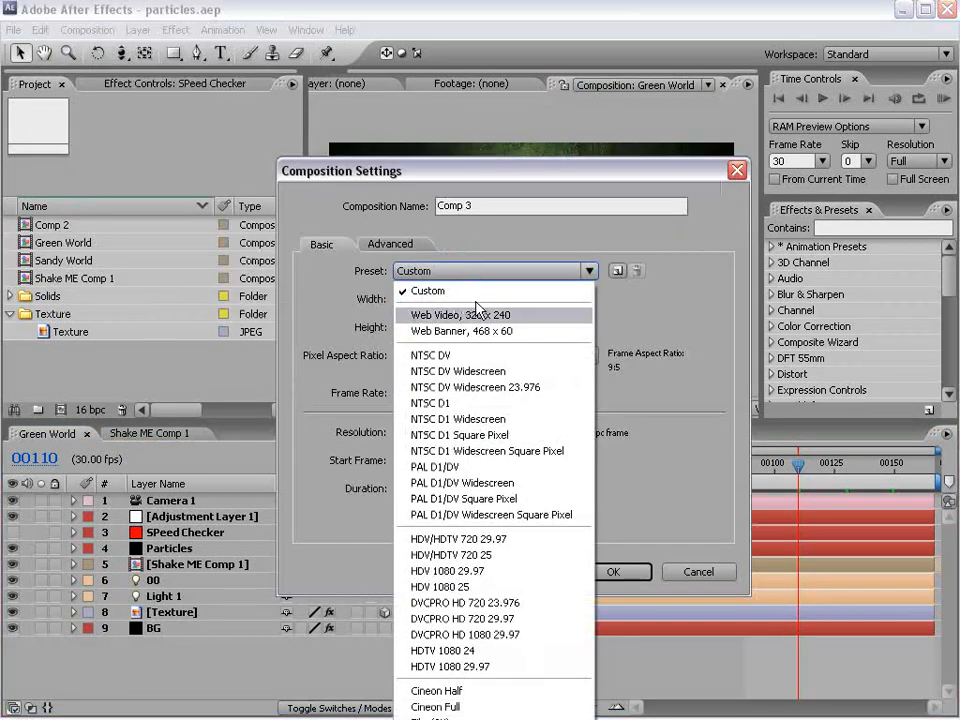
pyautogui.click(540, 451)
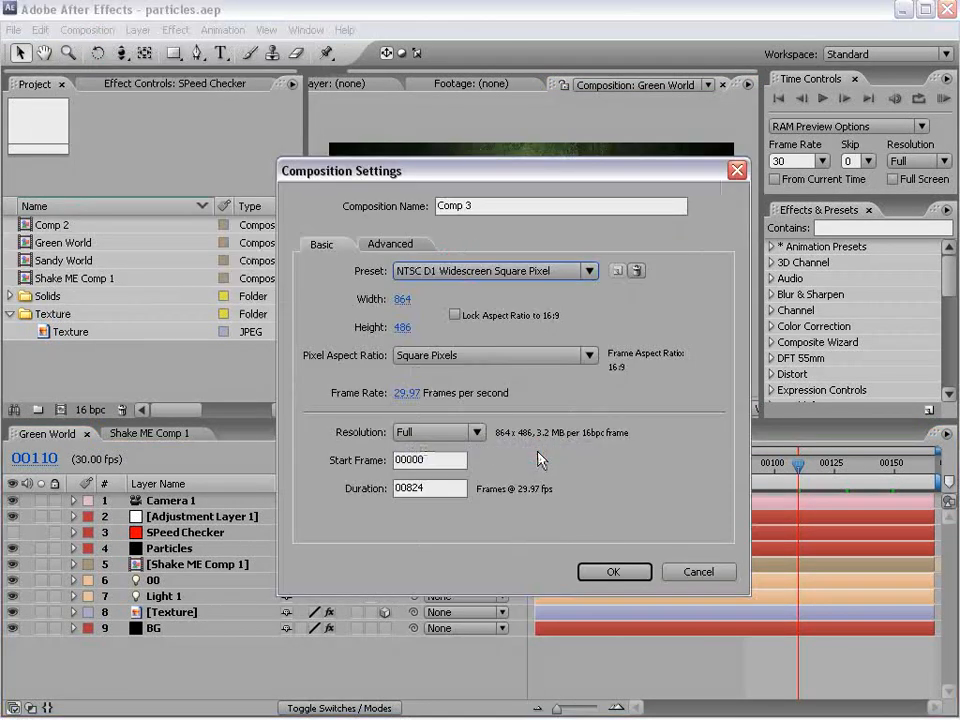
pyautogui.click(616, 572)
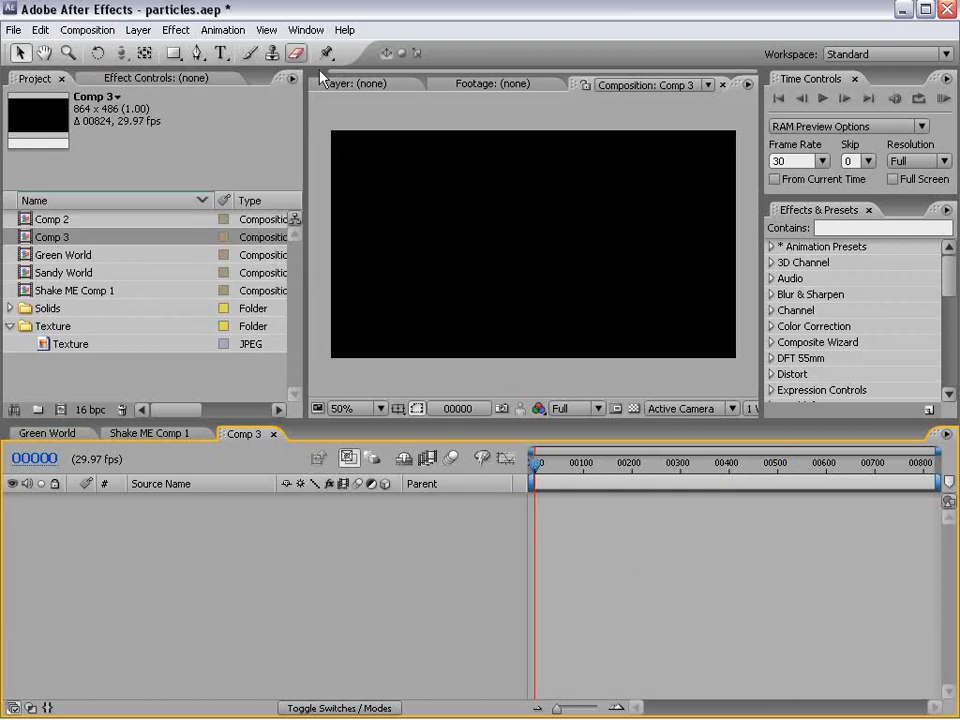
# Add a comp-size dark lime green solid and rename its layer BG.
pyautogui.click(137, 30)
pyautogui.moveTo(140, 48)
pyautogui.click(490, 66)
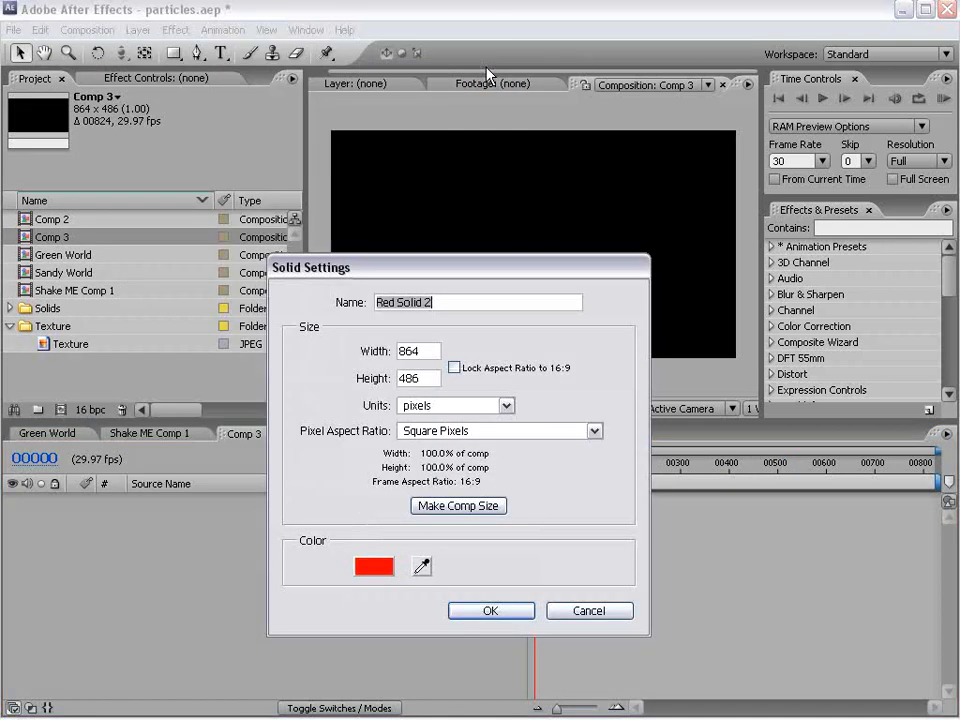
pyautogui.click(377, 568)
pyautogui.click(514, 514)
pyautogui.click(494, 448)
pyautogui.click(676, 334)
pyautogui.click(490, 610)
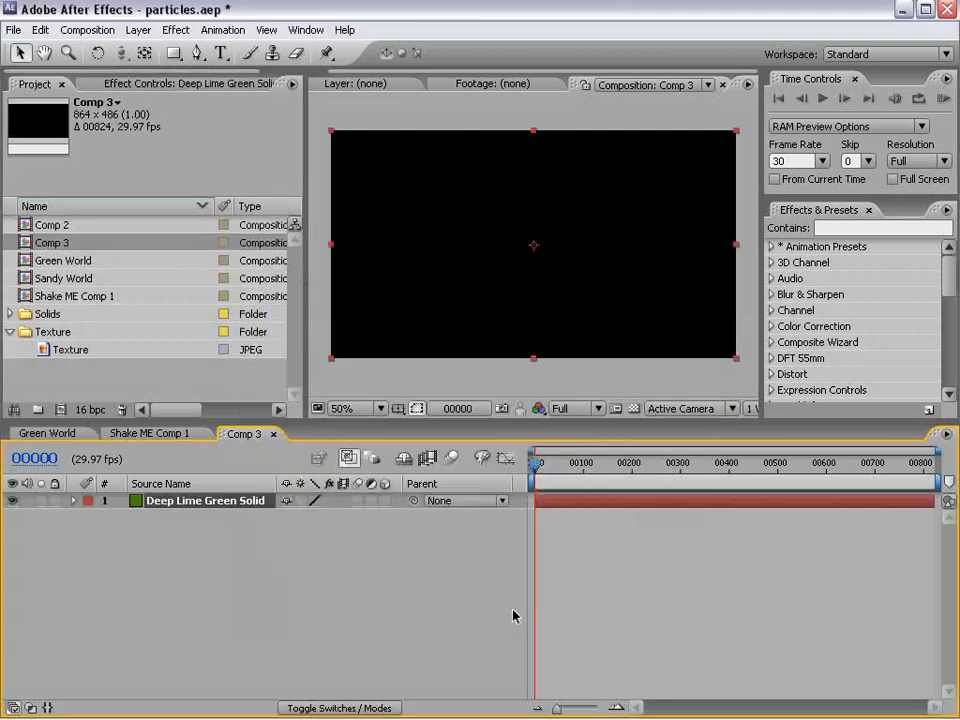
pyautogui.press('Return')
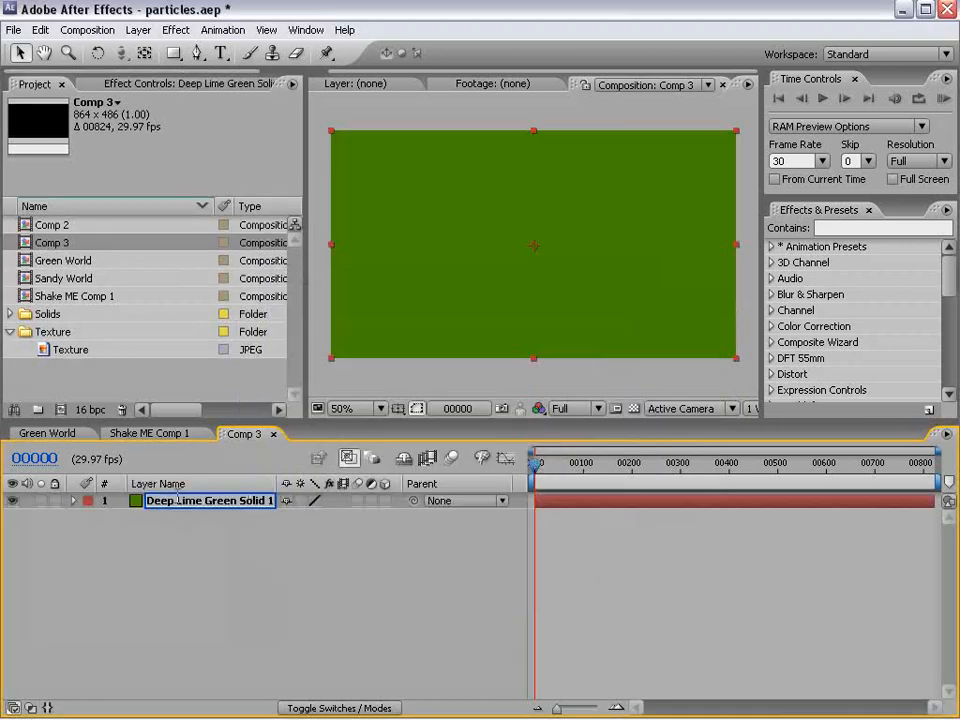
pyautogui.write('BG')
pyautogui.press('Return')
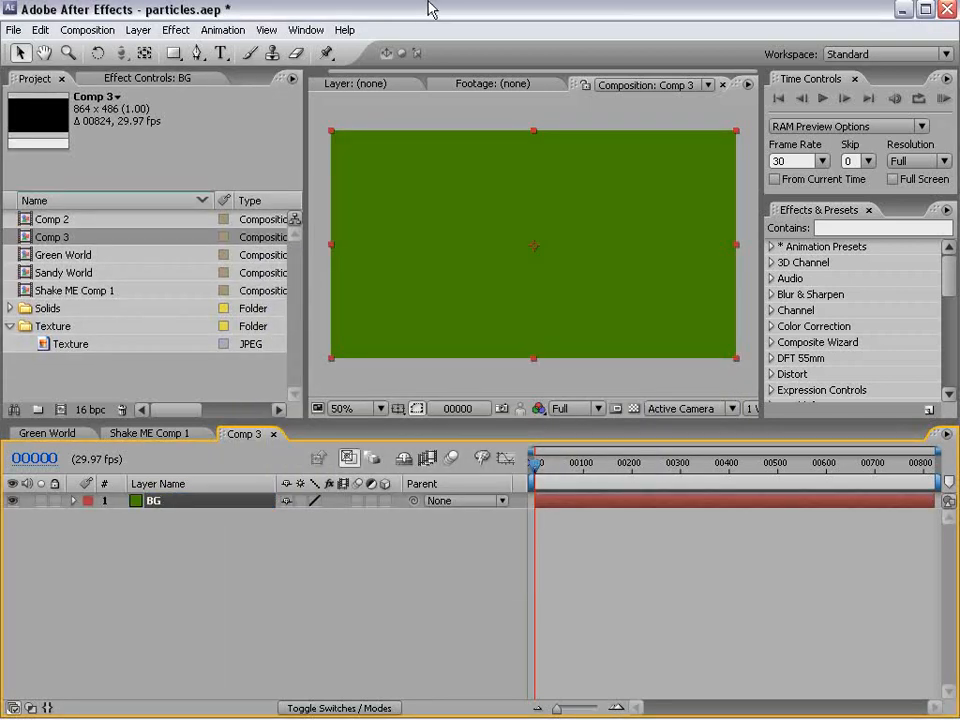
# Apply the Ramp effect to the BG layer with a Radial Ramp shape and a dark green start color.
pyautogui.click(176, 30)
pyautogui.moveTo(224, 268)
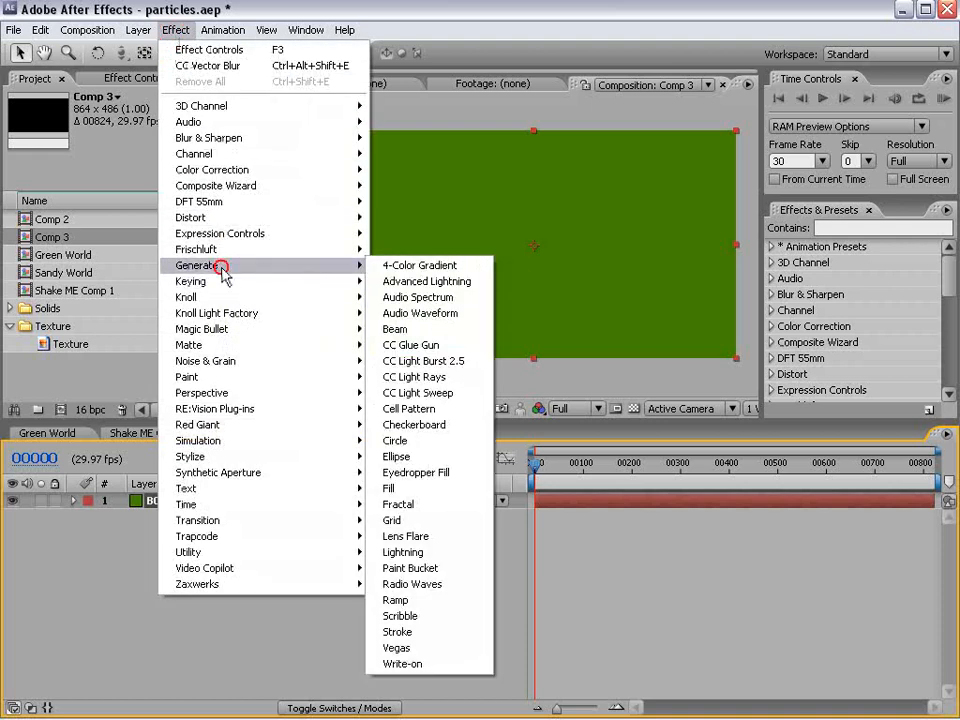
pyautogui.click(400, 600)
pyautogui.click(180, 208)
pyautogui.click(168, 222)
pyautogui.click(149, 160)
pyautogui.click(500, 487)
pyautogui.moveTo(465, 446); pyautogui.dragTo(492, 455)
pyautogui.click(677, 336)
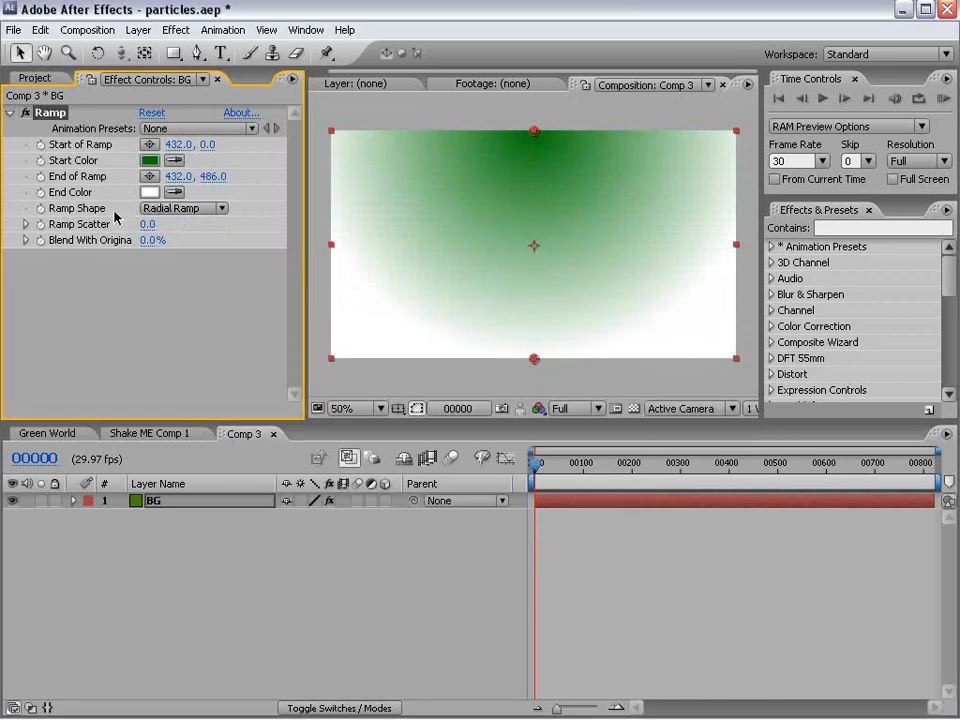
# Set the ramp's end color to black, then move its start point farther up and its end point farther down.
pyautogui.click(149, 192)
pyautogui.moveTo(424, 549); pyautogui.dragTo(490, 571)
pyautogui.click(677, 336)
pyautogui.press(',')
pyautogui.moveTo(536, 187); pyautogui.dragTo(534, 166)
pyautogui.moveTo(534, 301); pyautogui.dragTo(534, 319)
pyautogui.press('.')
# Add a text layer reading VIDEO COPILOT in the composition.
pyautogui.click(687, 529)
pyautogui.click(221, 53)
pyautogui.click(443, 245)
pyautogui.write('VIDEO COPILOT')
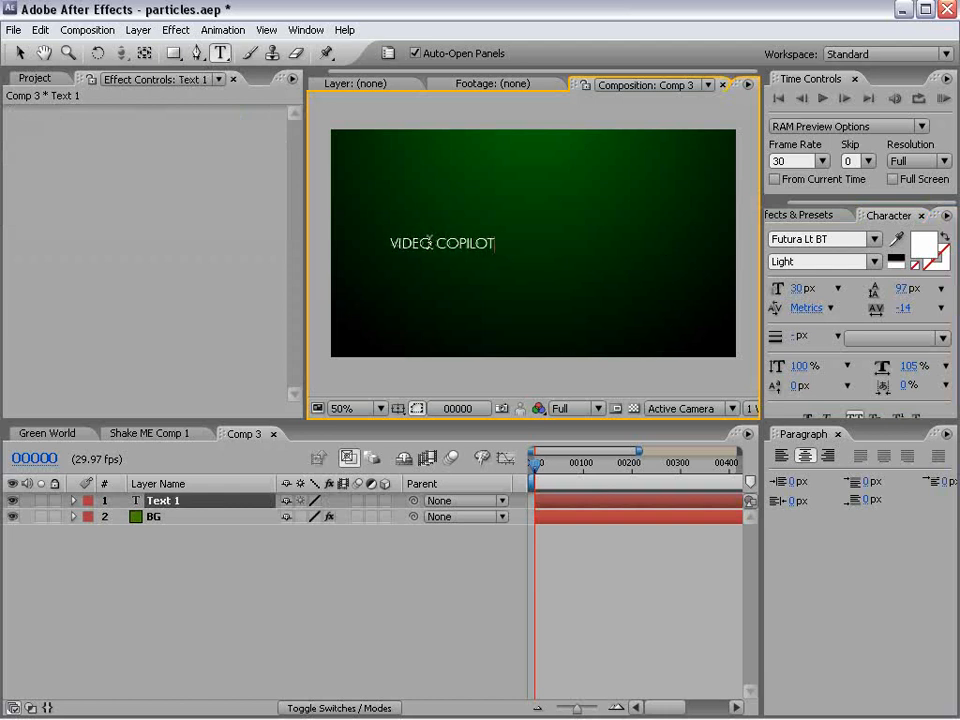
# Change the font of the word VIDEO to Futura Md BT Bold.
pyautogui.moveTo(431, 243); pyautogui.dragTo(375, 242)
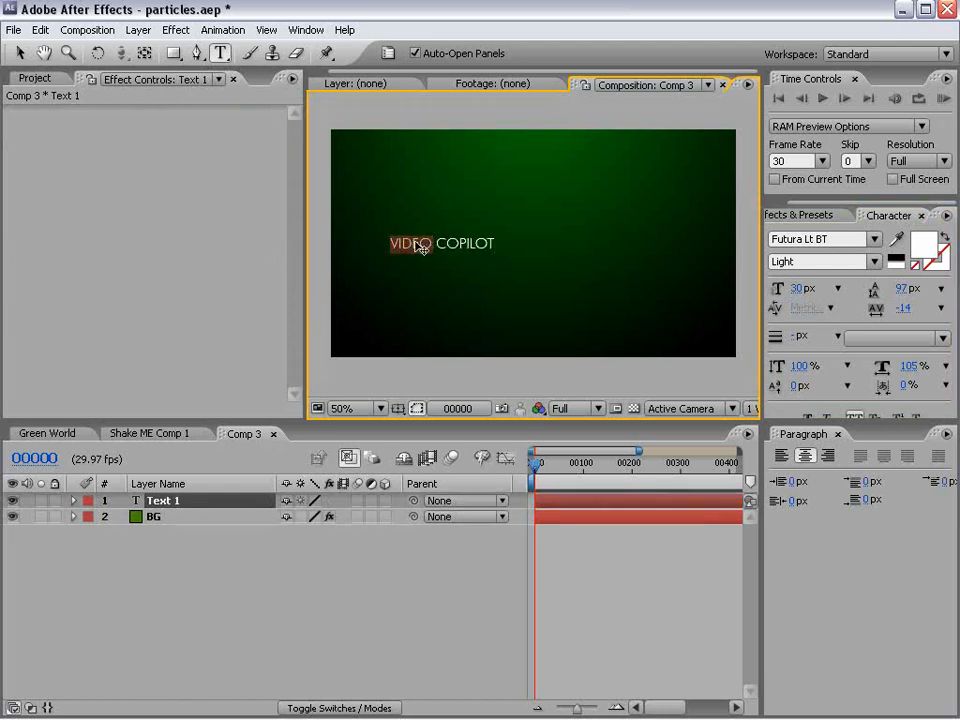
pyautogui.click(848, 242)
pyautogui.press('Up')
pyautogui.press('Down')
pyautogui.press('Down')
# Enlarge the VIDEO COPILOT text and centre it in the frame, with the title-safe guides shown.
pyautogui.click(19, 52)
pyautogui.moveTo(500, 242); pyautogui.dragTo(613, 225)
pyautogui.press("'")
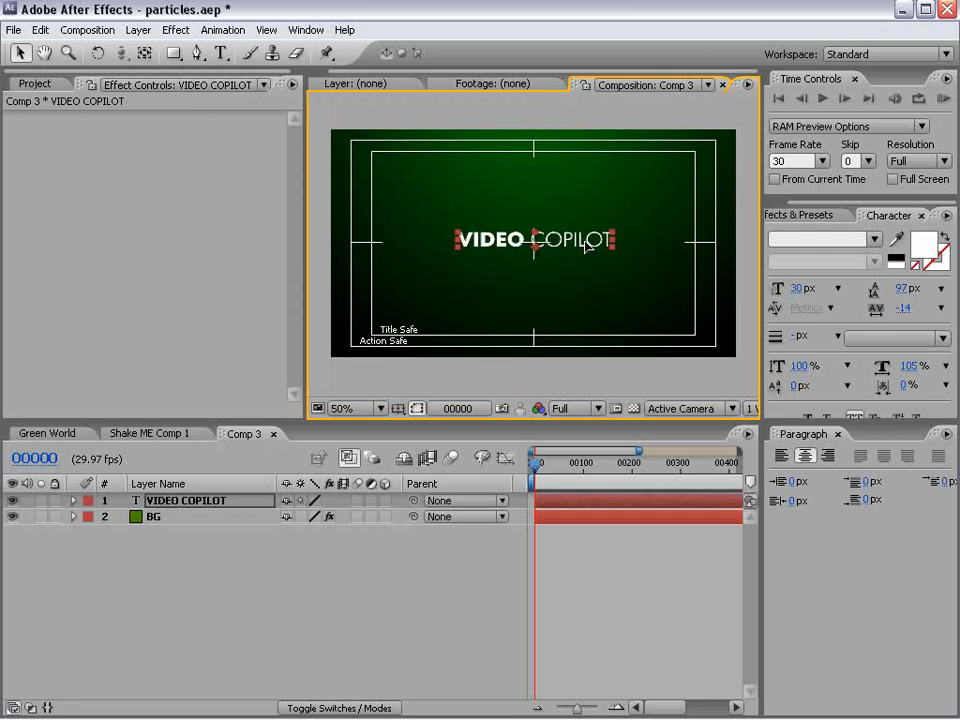
# Close the Paragraph and Character panels and hide the title-safe guides.
pyautogui.click(510, 574)
pyautogui.click(839, 434)
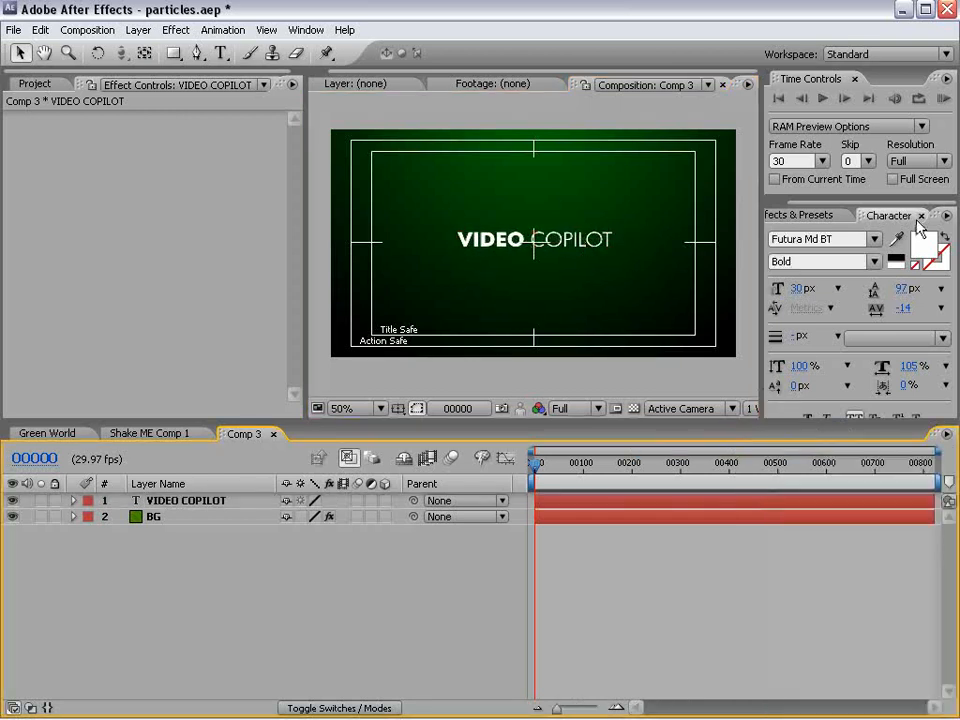
pyautogui.click(922, 215)
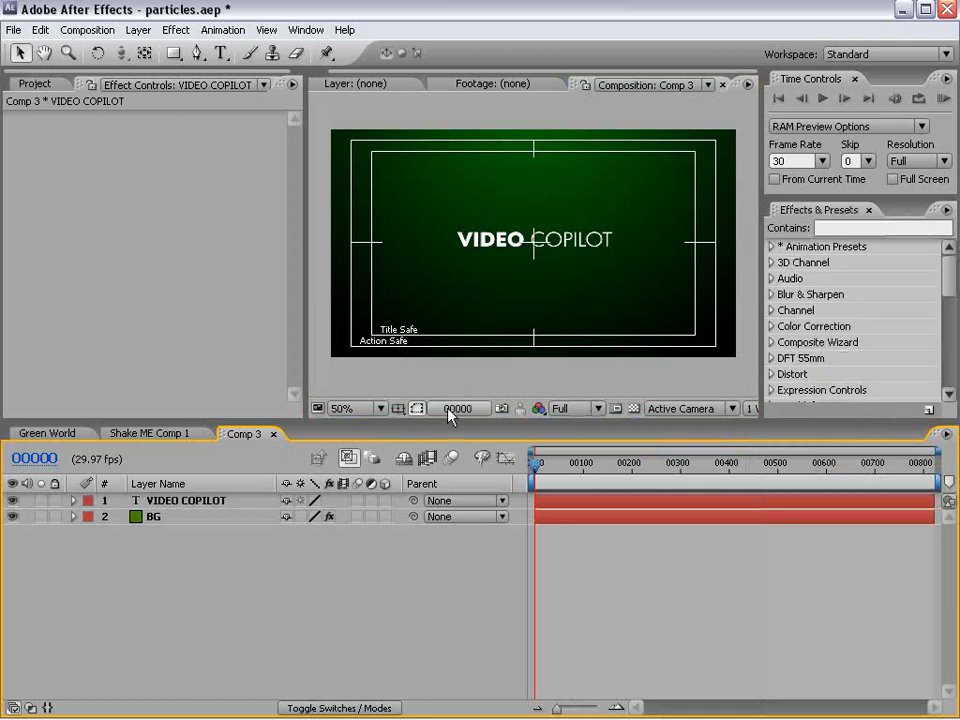
pyautogui.press("'")
# Pre-compose the VIDEO COPILOT text layer into a new composition named TEXT.
pyautogui.click(171, 500)
pyautogui.click(139, 30)
pyautogui.click(193, 588)
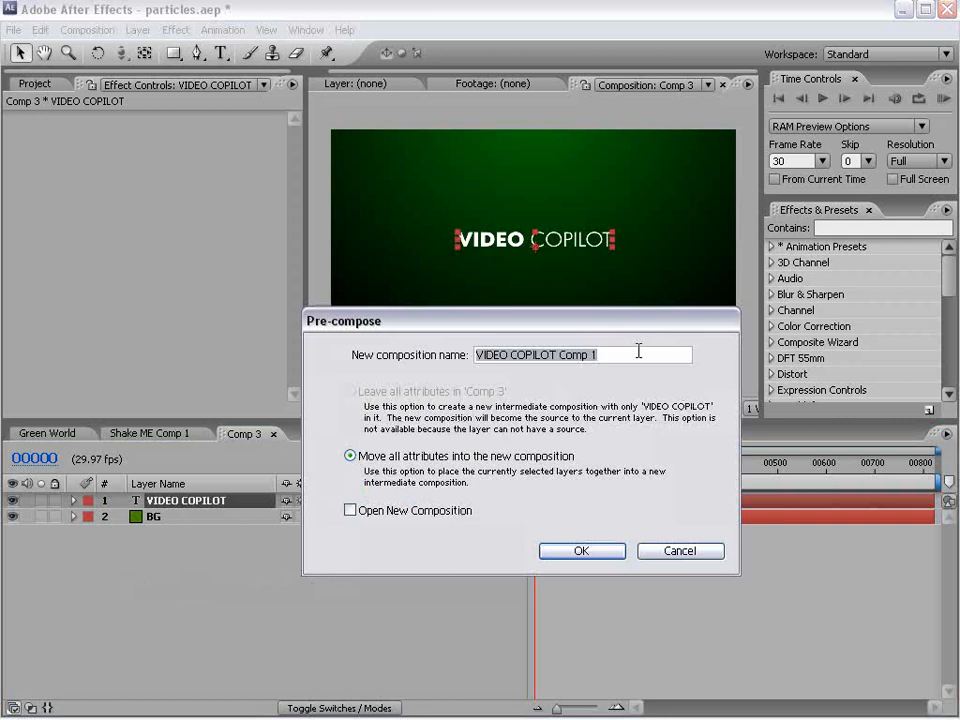
pyautogui.write('TEXT')
pyautogui.click(588, 551)
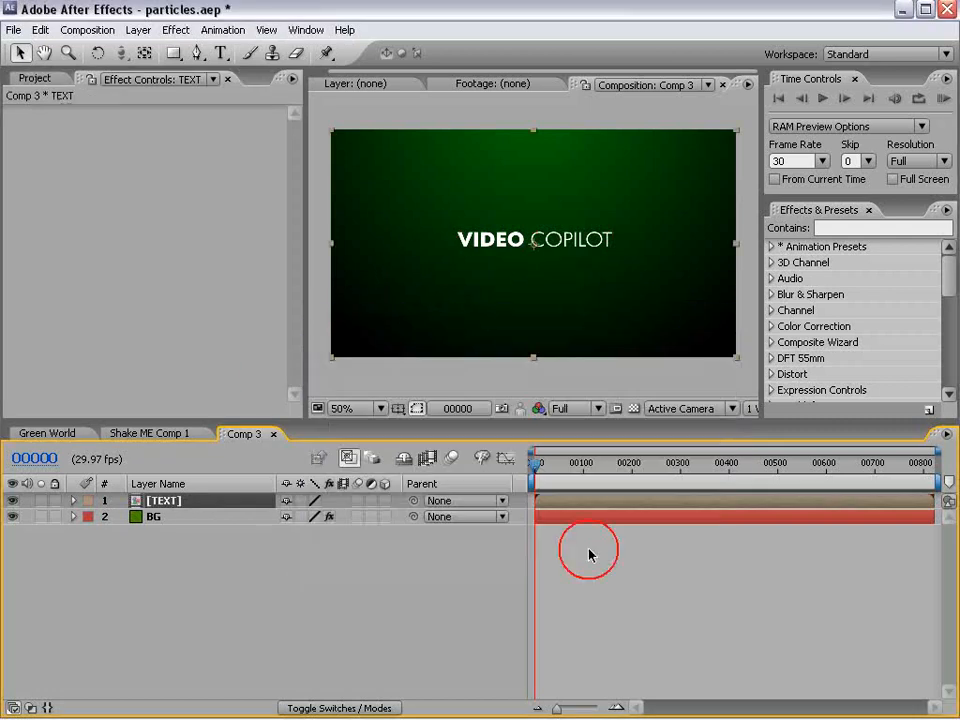
# Create a comp-size dark blue solid named Particular.
pyautogui.click(139, 30)
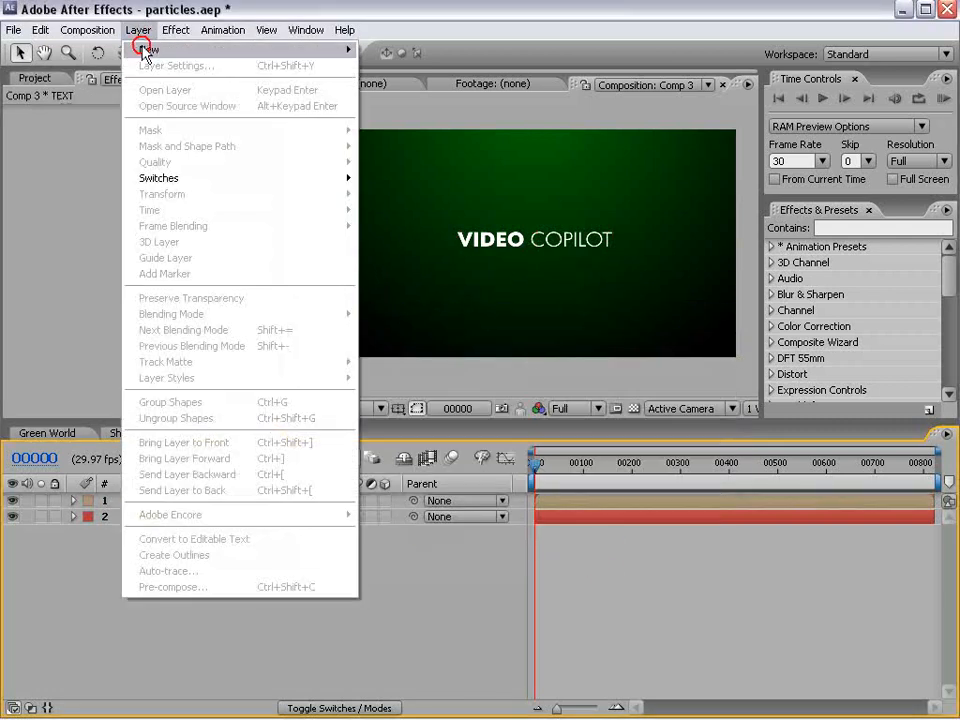
pyautogui.moveTo(150, 51)
pyautogui.click(399, 69)
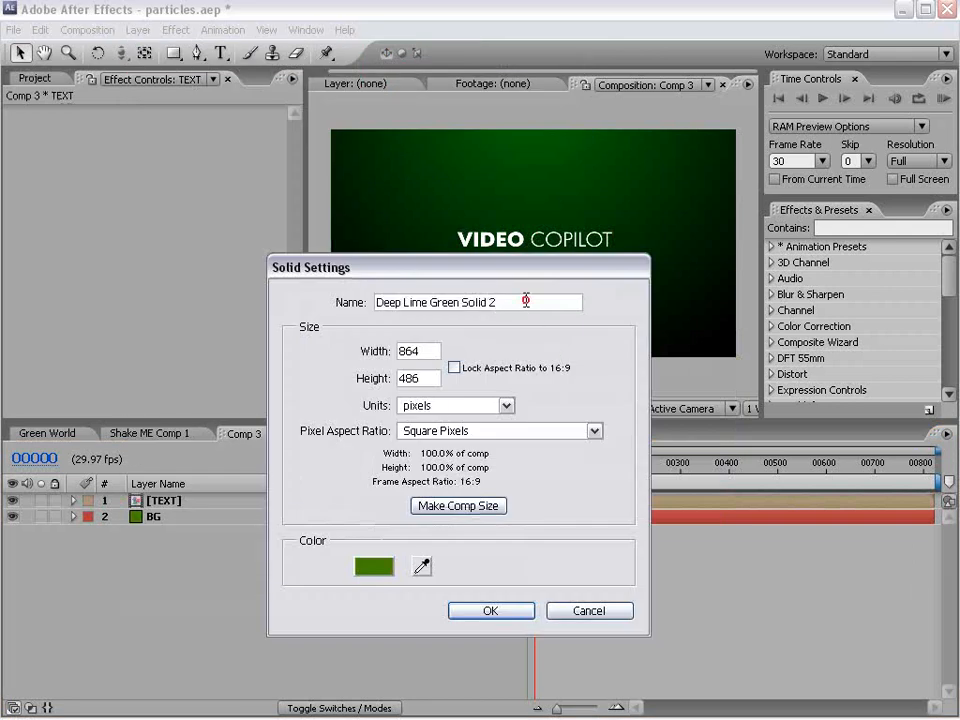
pyautogui.write('Particular')
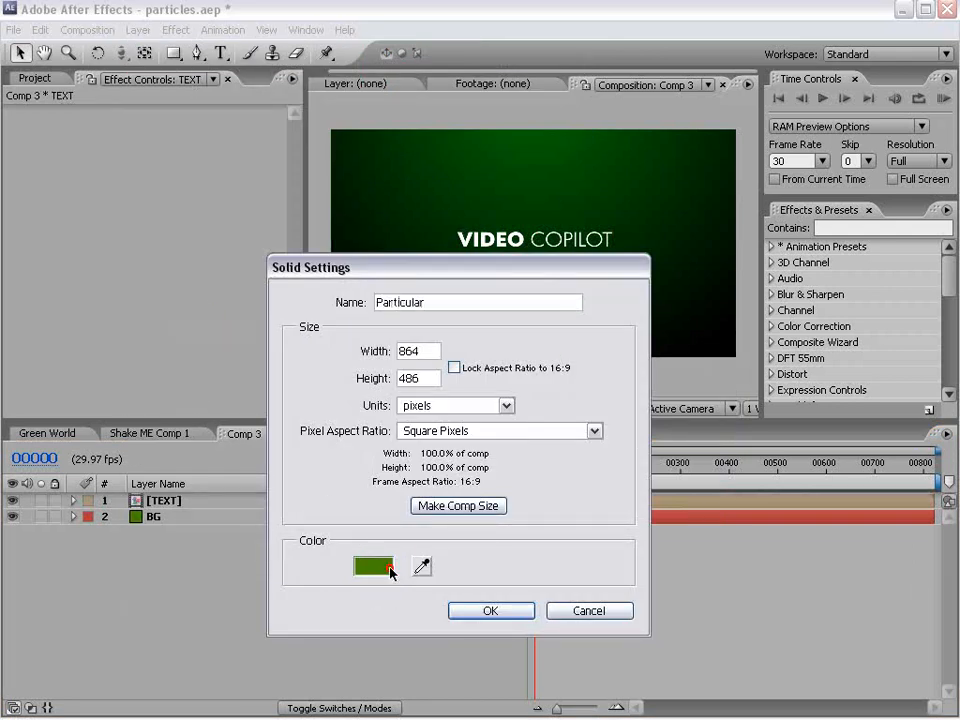
pyautogui.click(380, 567)
pyautogui.moveTo(502, 484); pyautogui.dragTo(506, 428)
pyautogui.click(677, 336)
pyautogui.click(505, 609)
# Apply the Trapcode Particular effect to the Particular solid.
pyautogui.click(180, 30)
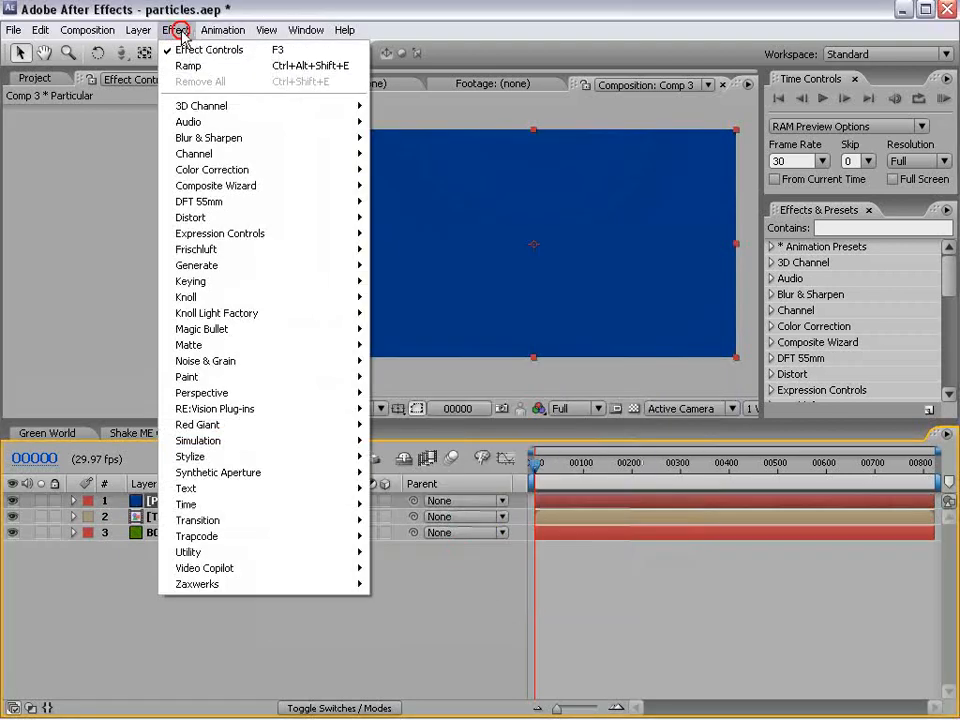
pyautogui.click(234, 540)
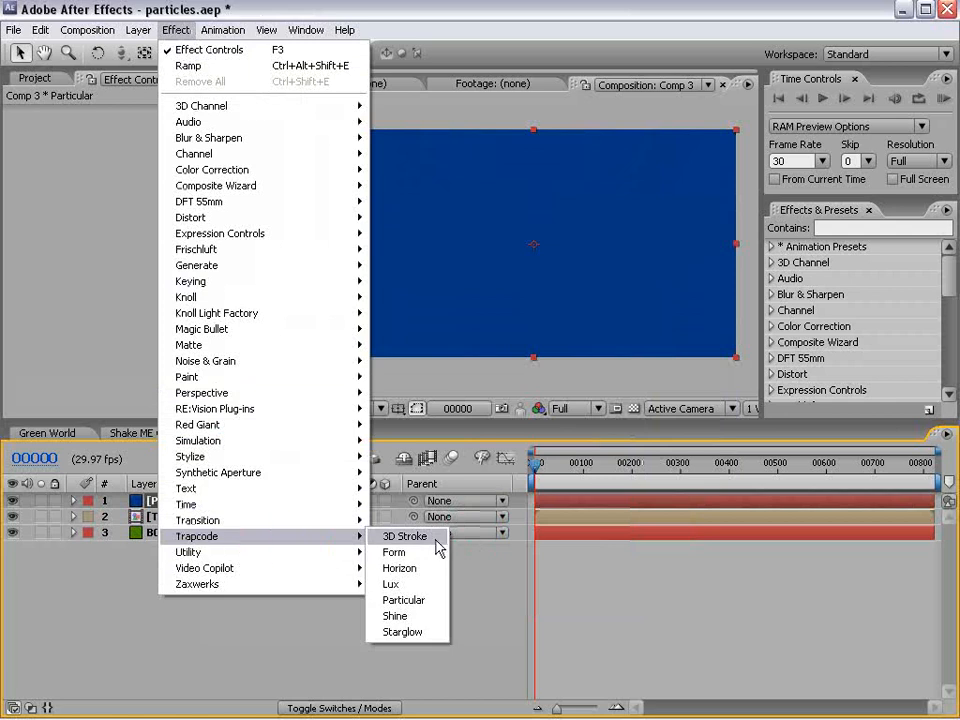
pyautogui.click(431, 604)
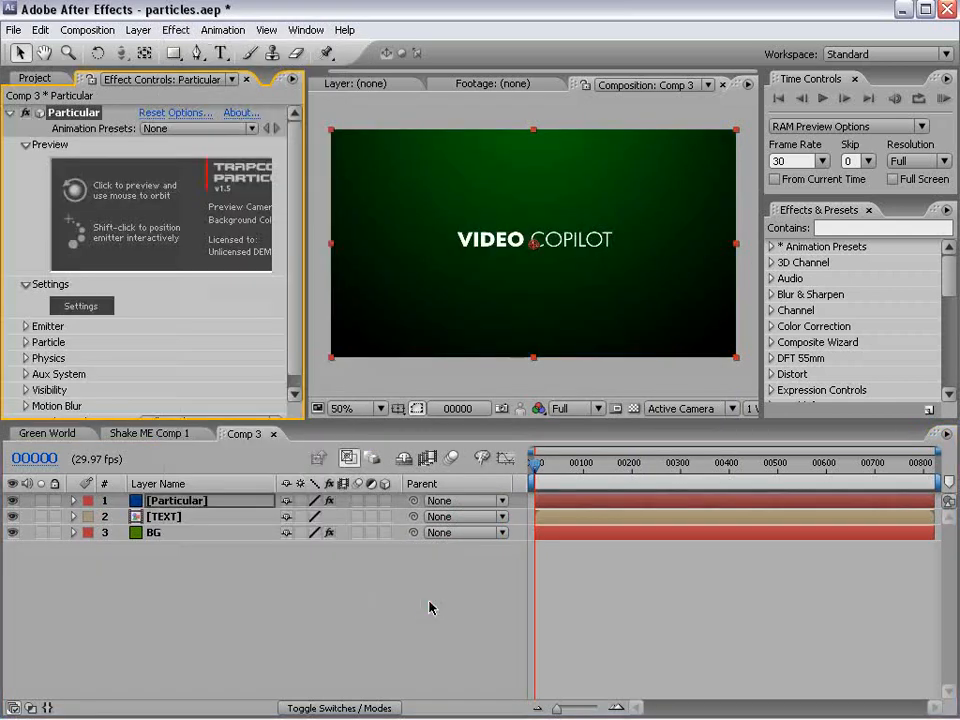
# Go to frame 205 to display the emitted particles and save the project.
pyautogui.click(585, 466)
pyautogui.moveTo(585, 466); pyautogui.dragTo(634, 466)
pyautogui.hotkey('ctrl', 's')
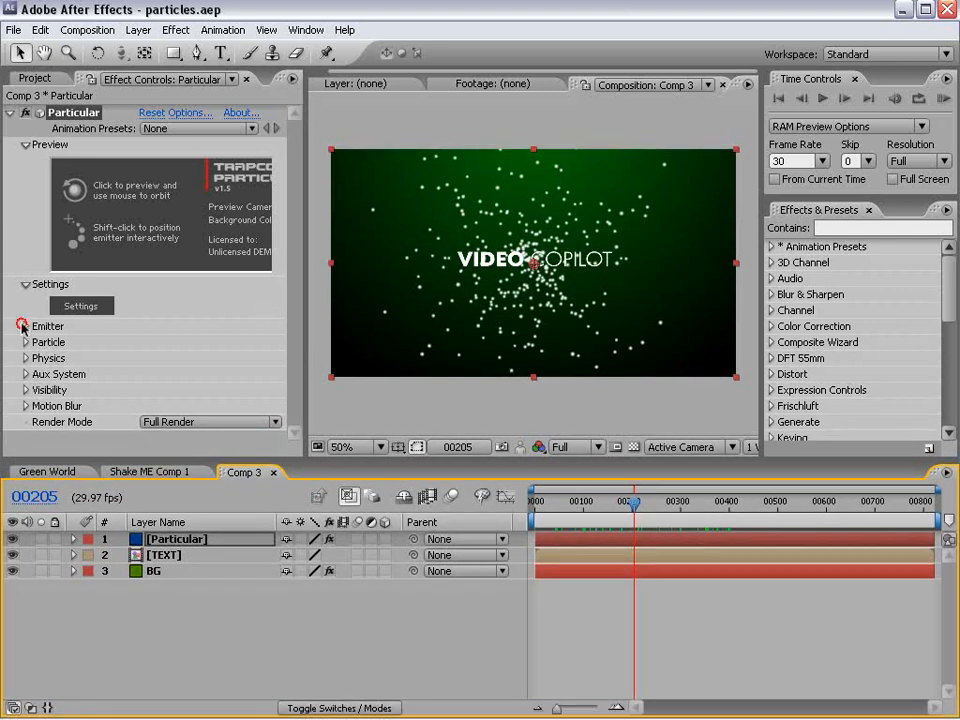
# Set the Particular emitter type to Box and its velocity to 0.
pyautogui.click(22, 326)
pyautogui.scroll(-3, 70, 287)
pyautogui.click(180, 193)
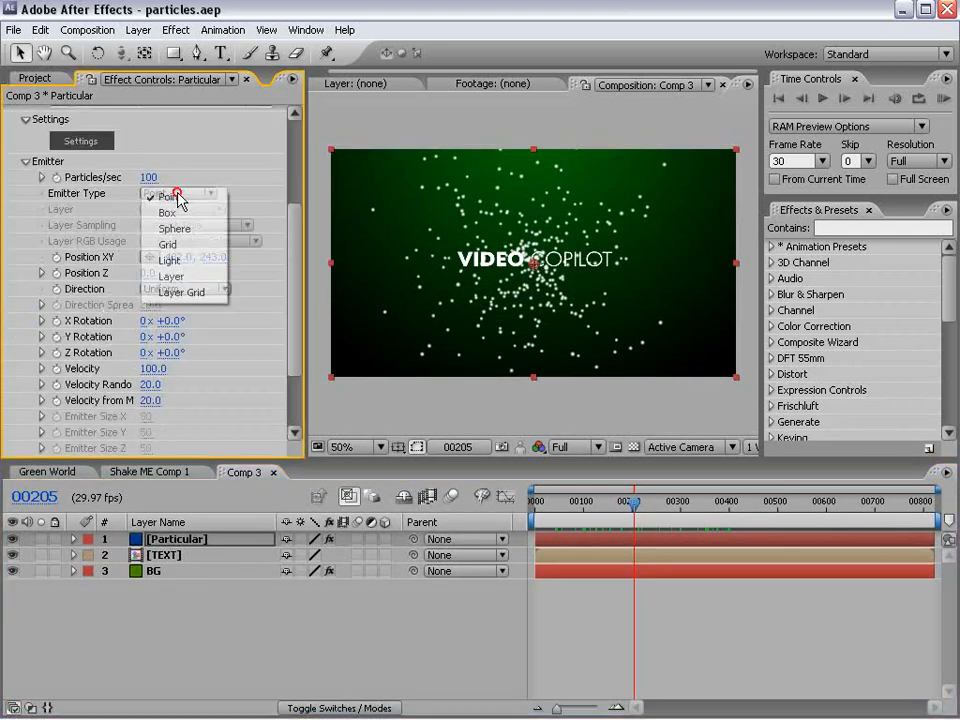
pyautogui.click(177, 217)
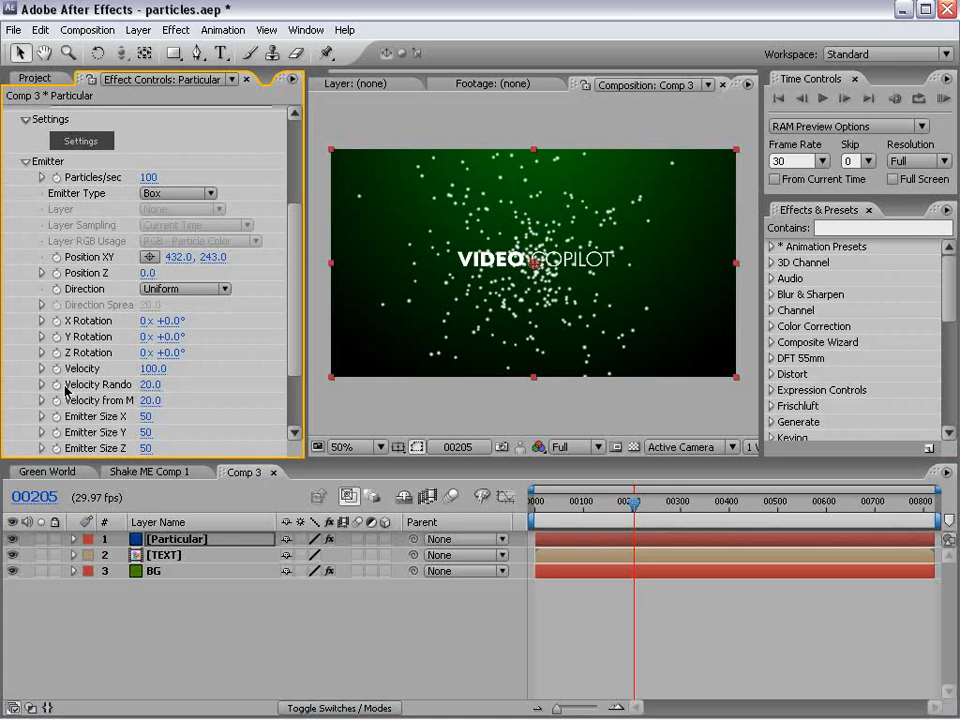
pyautogui.moveTo(162, 369); pyautogui.dragTo(147, 376)
pyautogui.click(147, 376)
pyautogui.write('0')
pyautogui.press('Return')
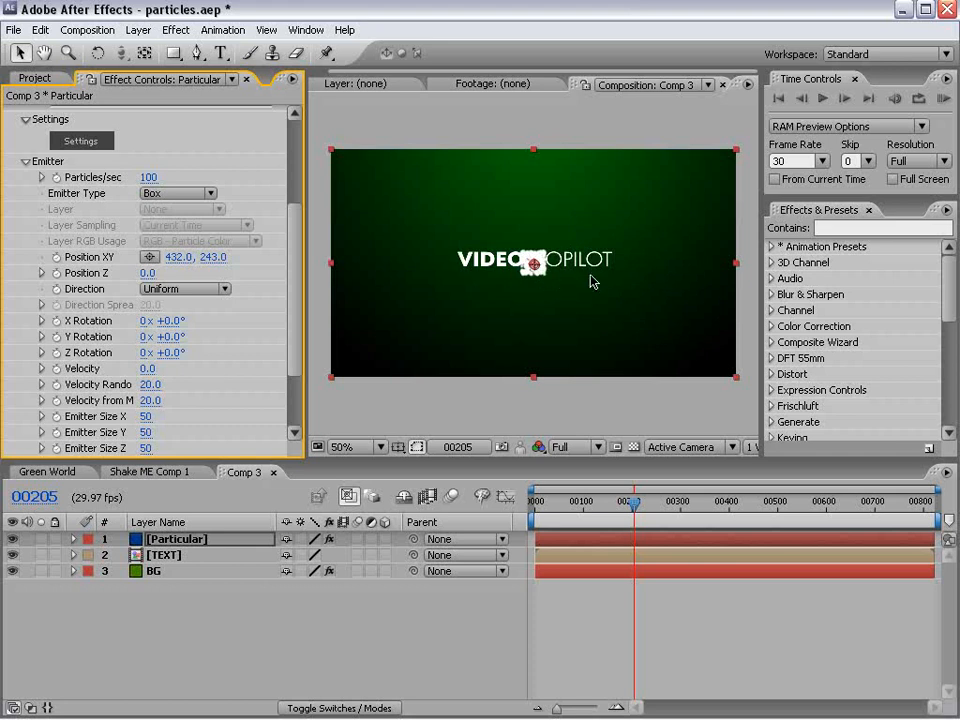
# Resize the box emitter around the text: Emitter Size X 331, Y 41 and Z 67.
pyautogui.scroll(-2, 298, 300)
pyautogui.moveTo(148, 389); pyautogui.dragTo(372, 350)
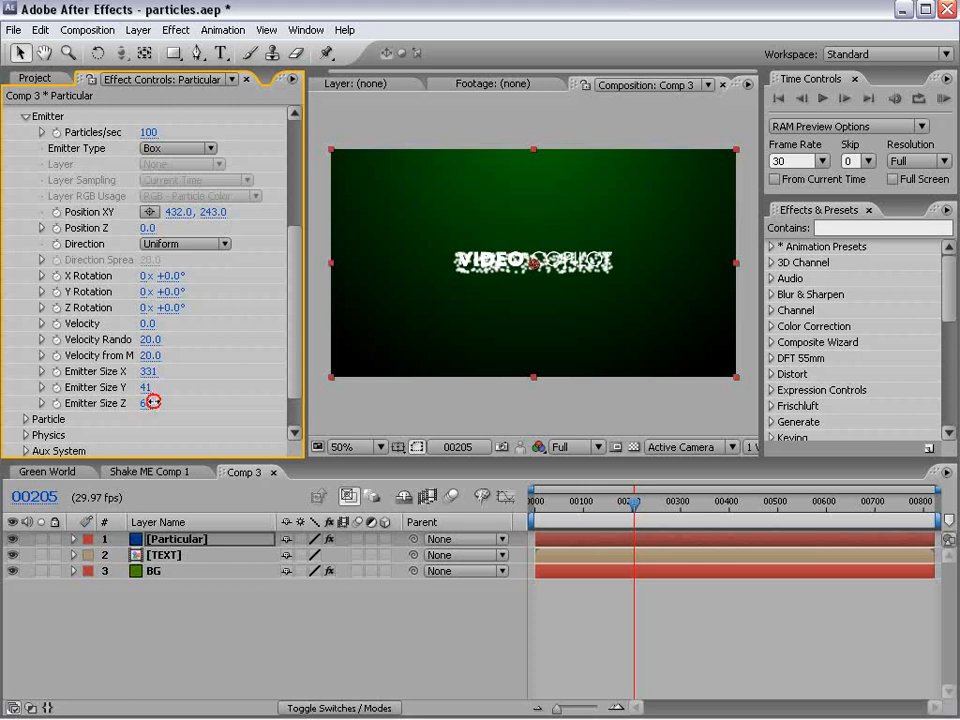
pyautogui.moveTo(146, 403); pyautogui.dragTo(157, 401)
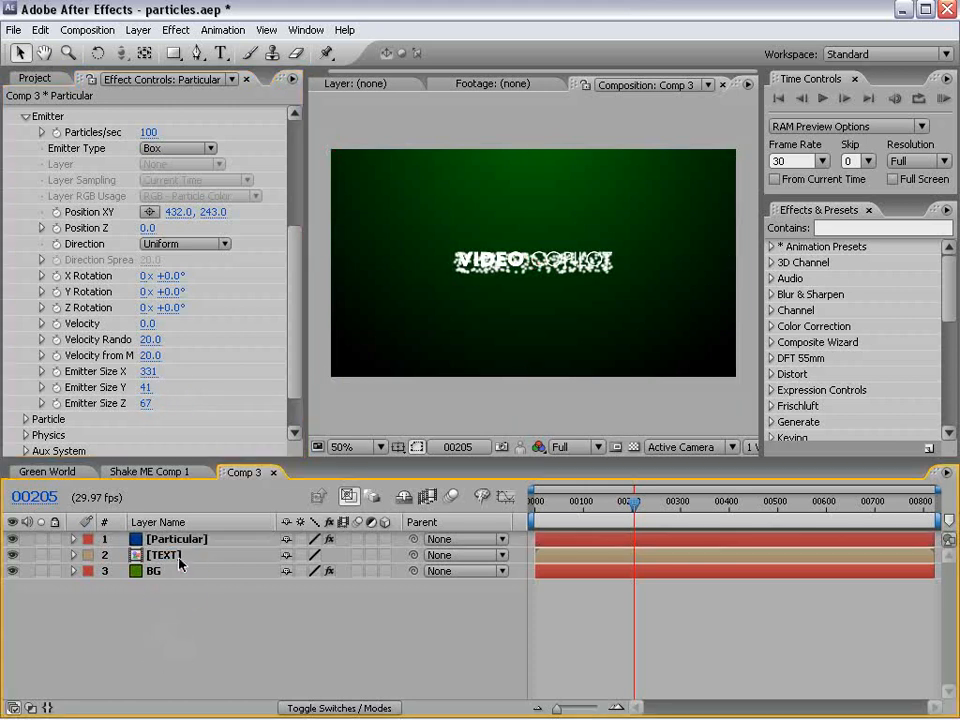
# Make the TEXT layer 3D and reveal its Position property in the timeline.
pyautogui.click(178, 558)
pyautogui.click(384, 556)
pyautogui.click(166, 540)
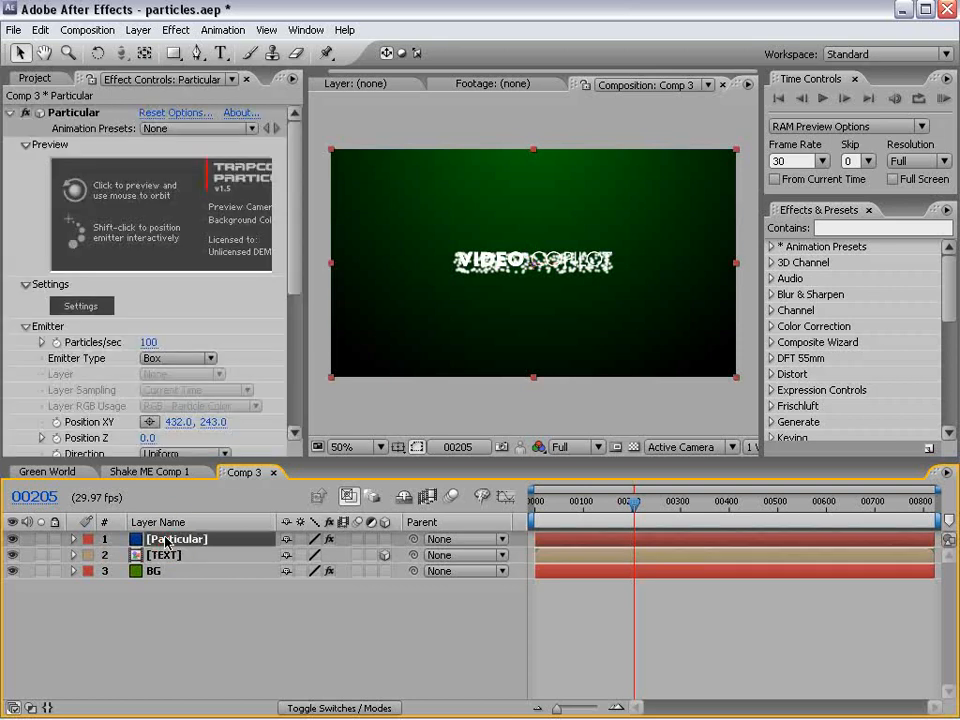
pyautogui.click(296, 246)
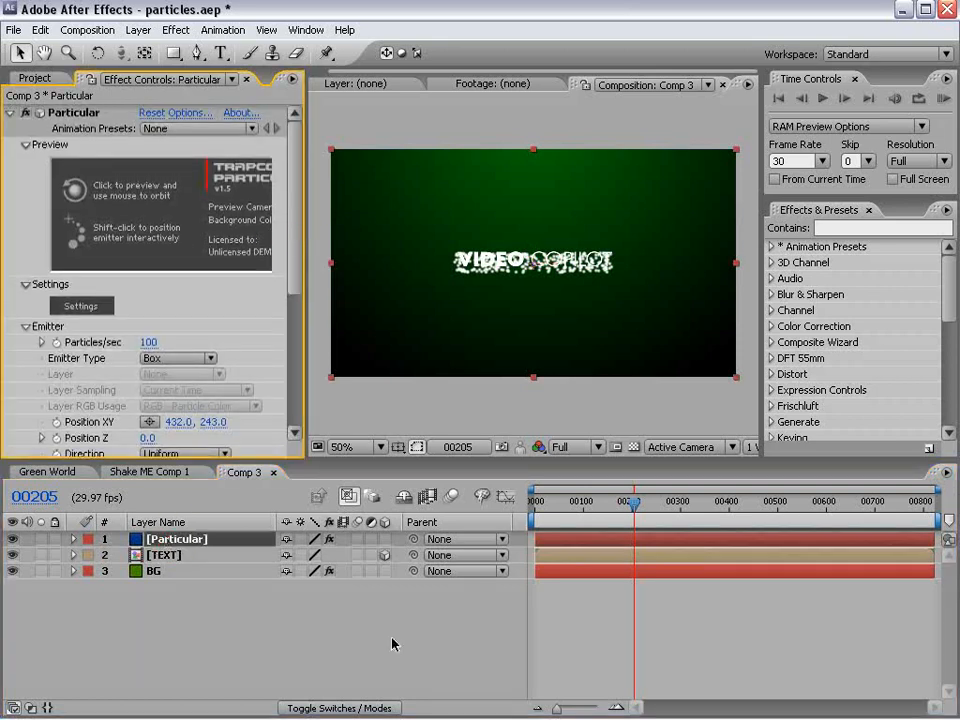
pyautogui.click(172, 553)
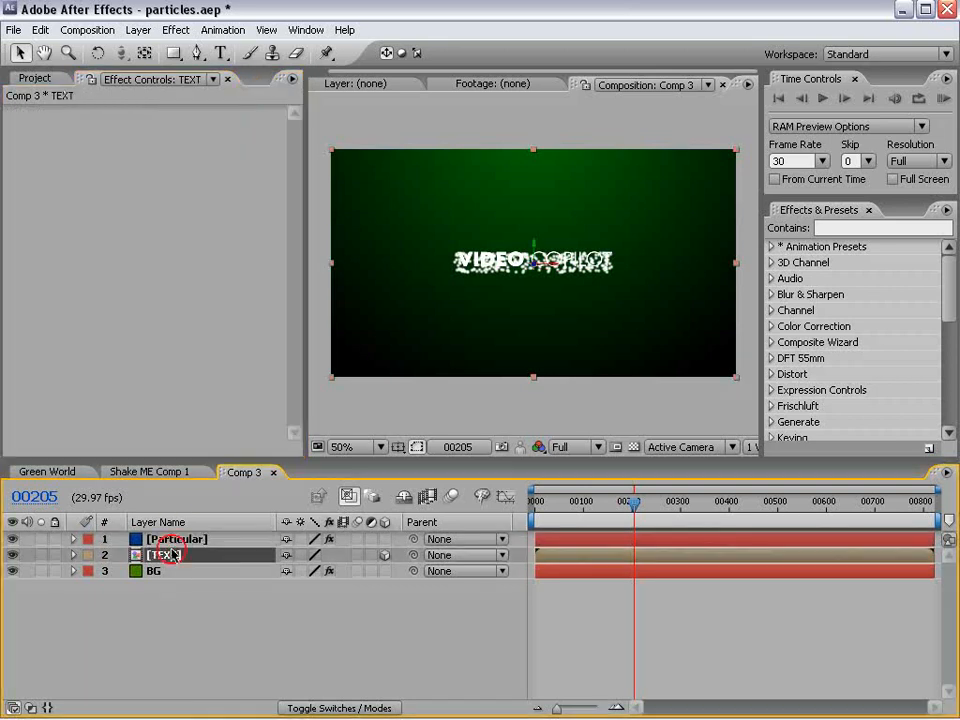
pyautogui.press('p')
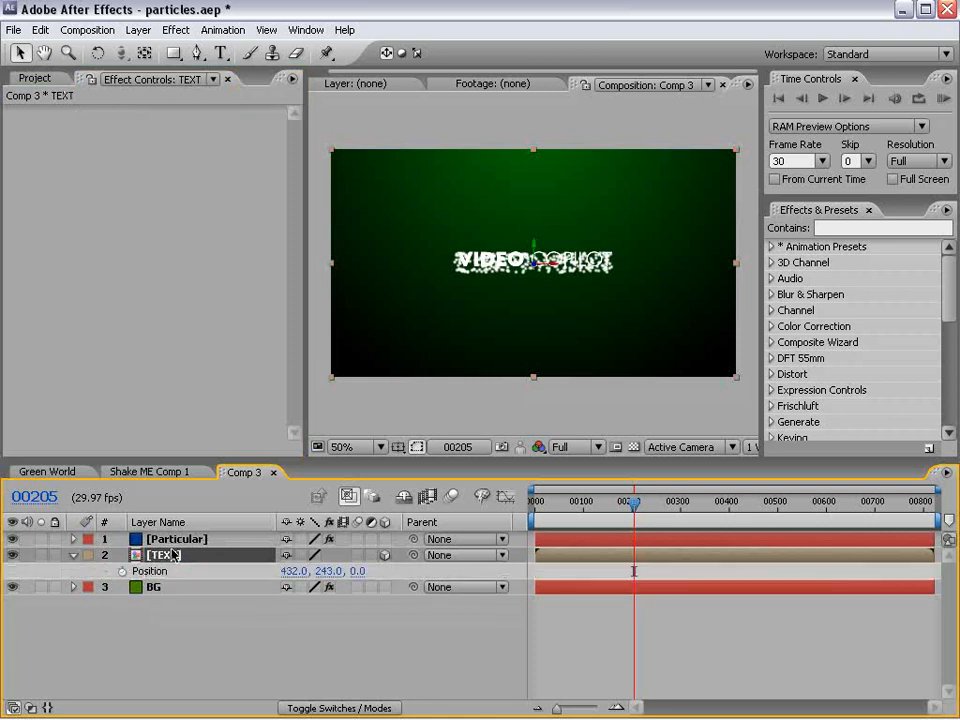
# Link the Particular emitter's Position XY to the TEXT layer's position with an expression.
pyautogui.click(172, 539)
pyautogui.moveTo(292, 183); pyautogui.dragTo(300, 278)
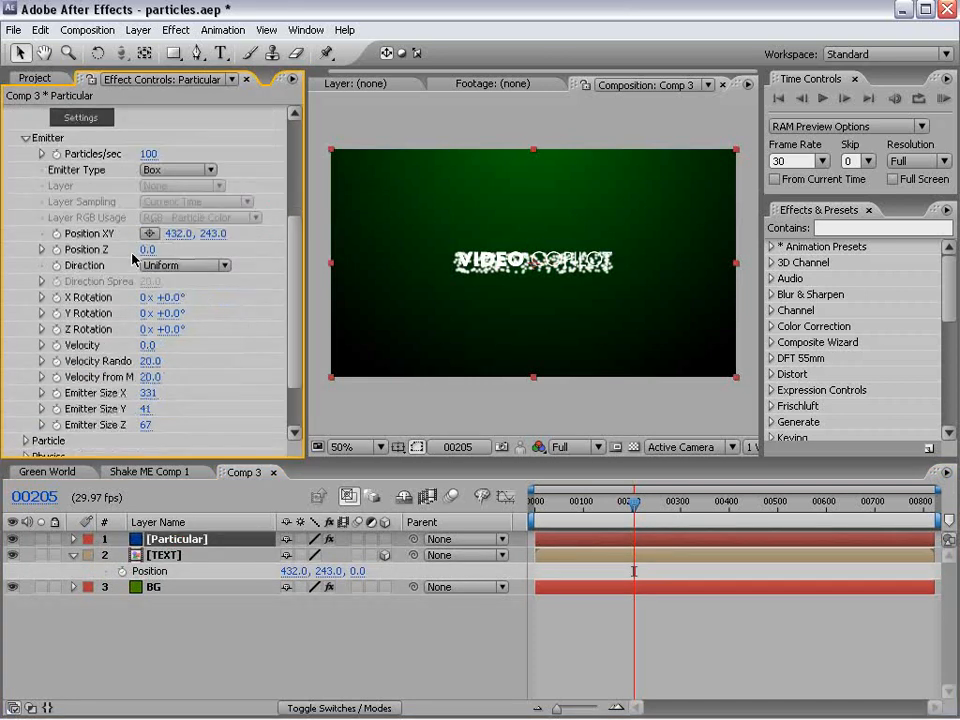
pyautogui.keyDown('alt'); pyautogui.click(57, 233); pyautogui.keyUp('alt')
pyautogui.moveTo(335, 465); pyautogui.dragTo(340, 247)
pyautogui.scroll(2, 955, 603)
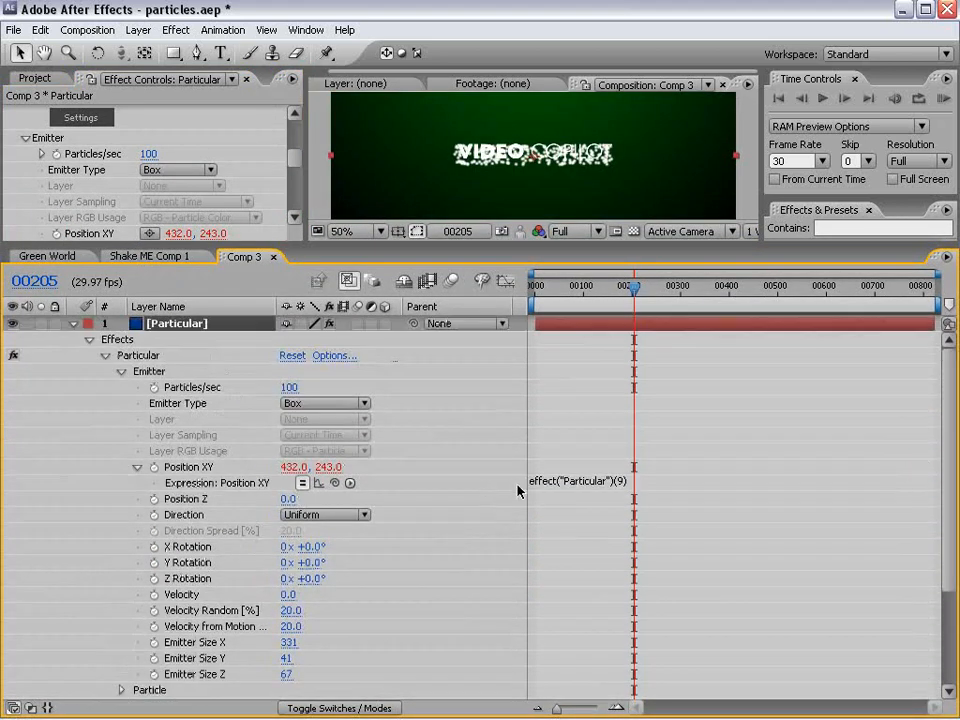
pyautogui.click(578, 482)
pyautogui.moveTo(334, 482); pyautogui.dragTo(208, 680)
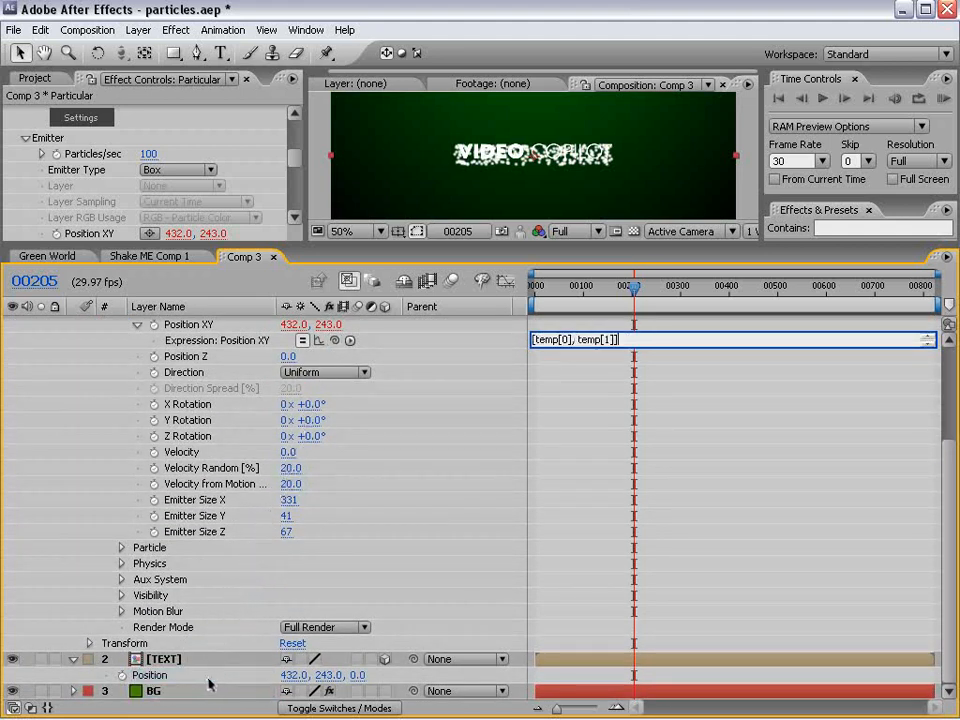
pyautogui.click(591, 356)
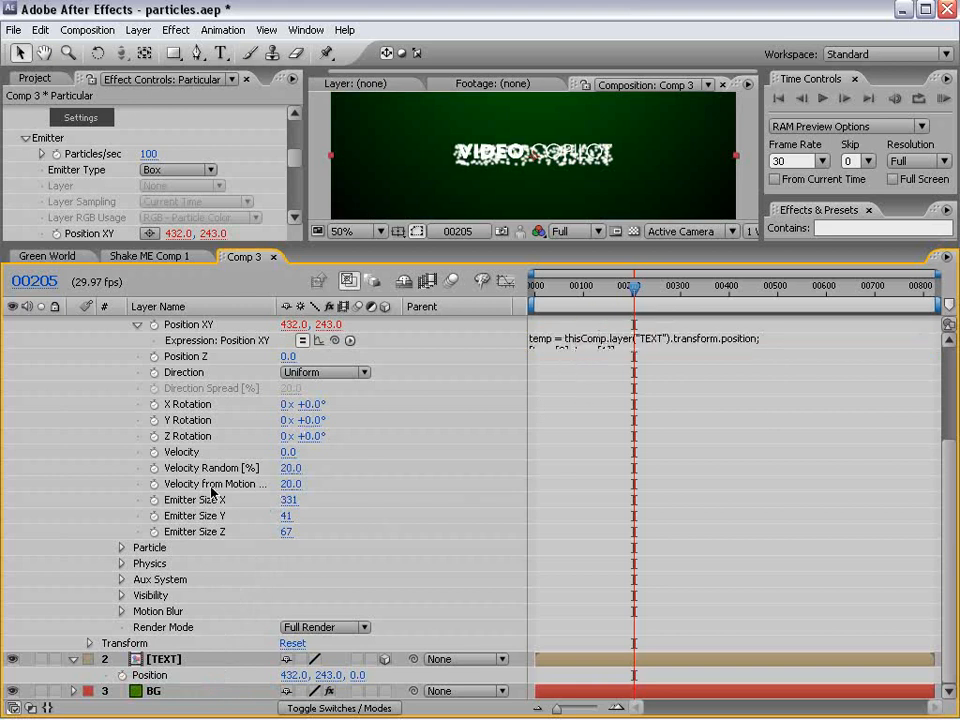
pyautogui.click(937, 366)
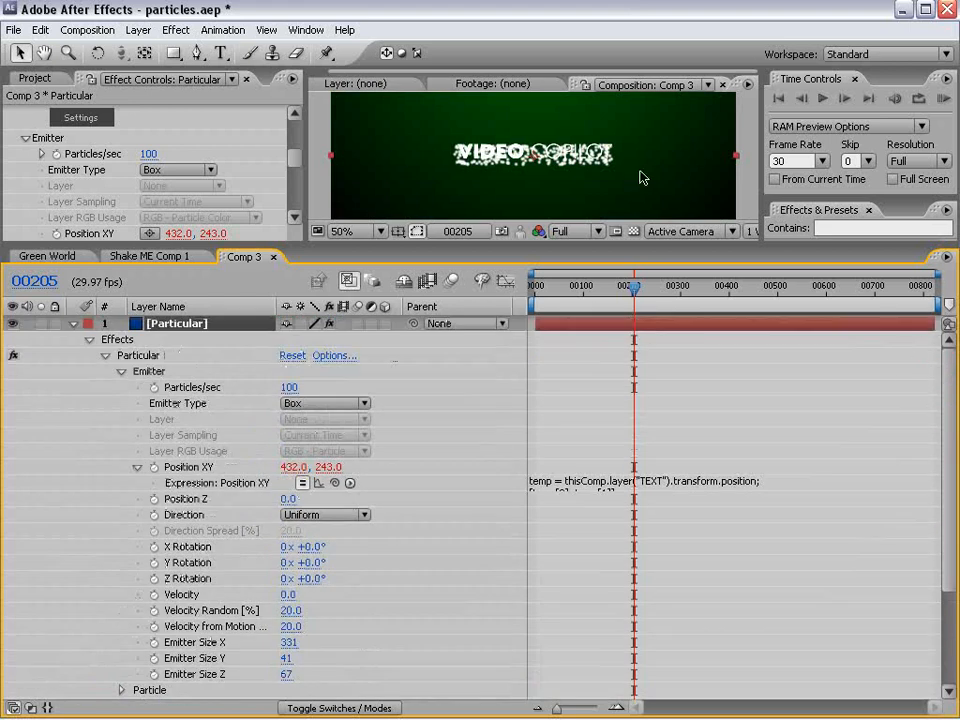
# Test-move the TEXT layer with the Particular layer locked, and revert both the move and the lock.
pyautogui.click(52, 322)
pyautogui.moveTo(543, 155); pyautogui.dragTo(460, 142)
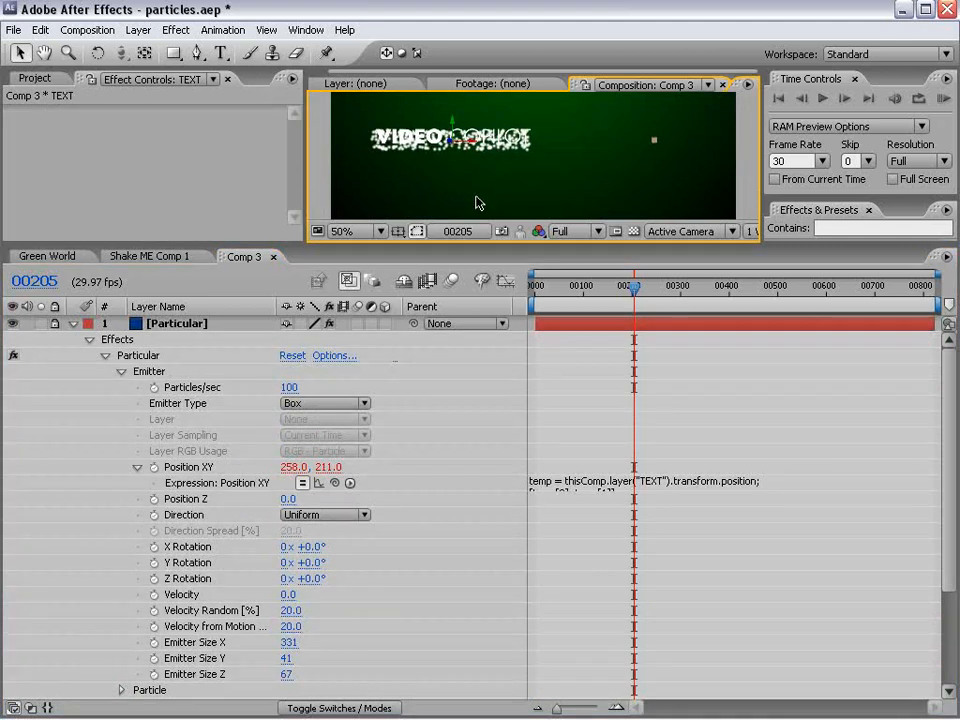
pyautogui.hotkey('ctrl', 'z')
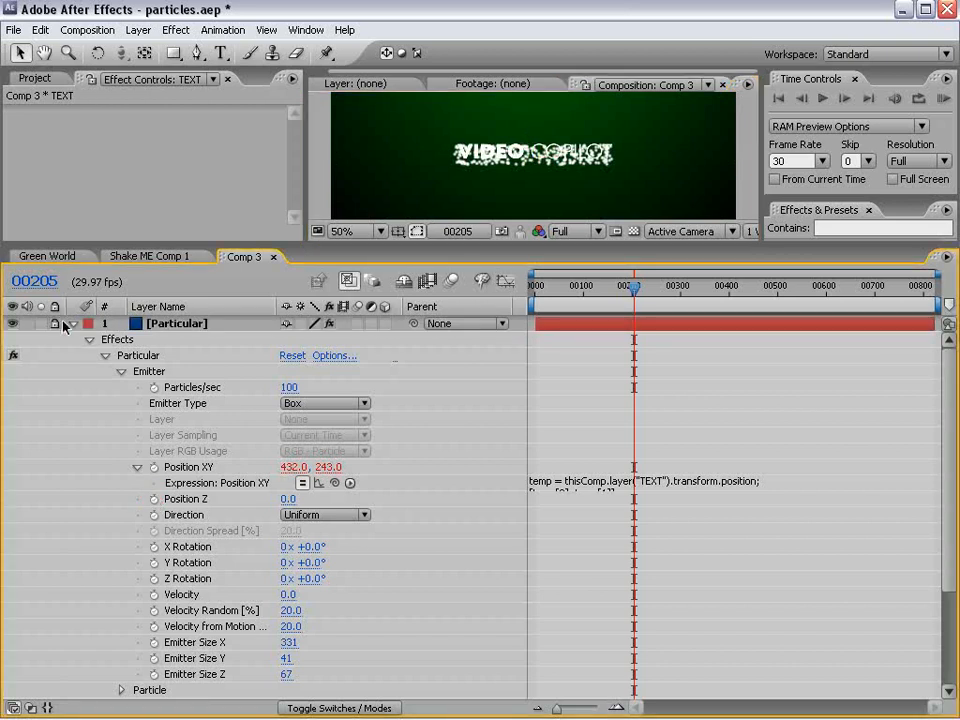
pyautogui.click(54, 323)
# Link the emitter's Position Z to the TEXT layer's Z position with the expression thisComp.layer("TEXT").transform.position[2].
pyautogui.keyDown('alt'); pyautogui.click(154, 499); pyautogui.keyUp('alt')
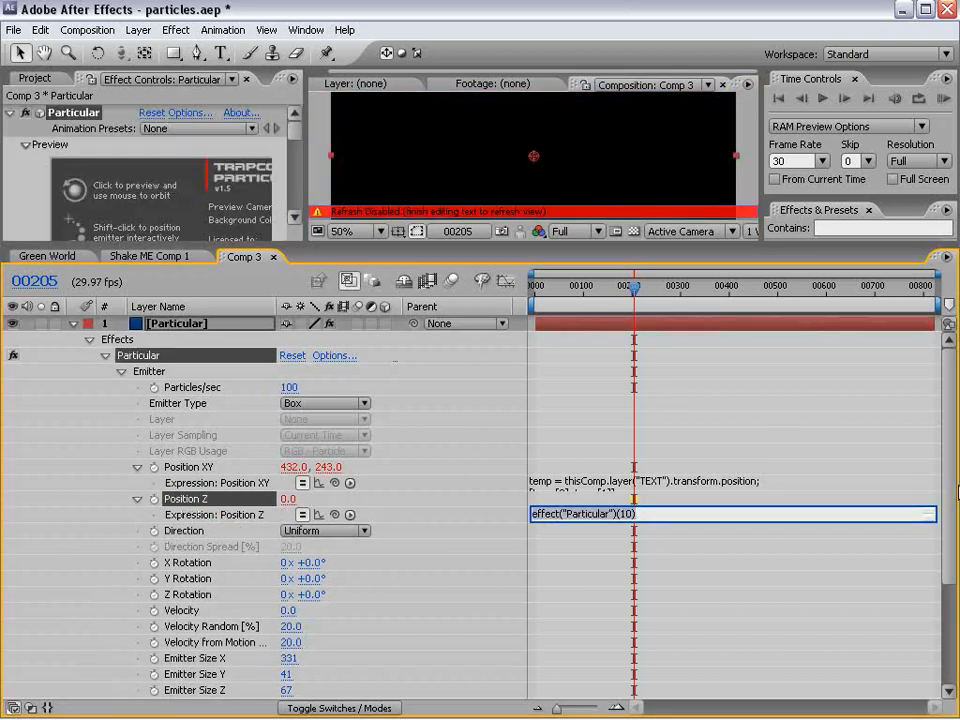
pyautogui.moveTo(949, 505); pyautogui.dragTo(948, 581)
pyautogui.click(581, 394)
pyautogui.moveTo(334, 395); pyautogui.dragTo(358, 681)
pyautogui.click(614, 584)
# Scrub through the comp to frame 374, enlarge the composition view and collapse the Particular layer's properties.
pyautogui.moveTo(634, 286); pyautogui.dragTo(869, 345)
pyautogui.scroll(5, 920, 434)
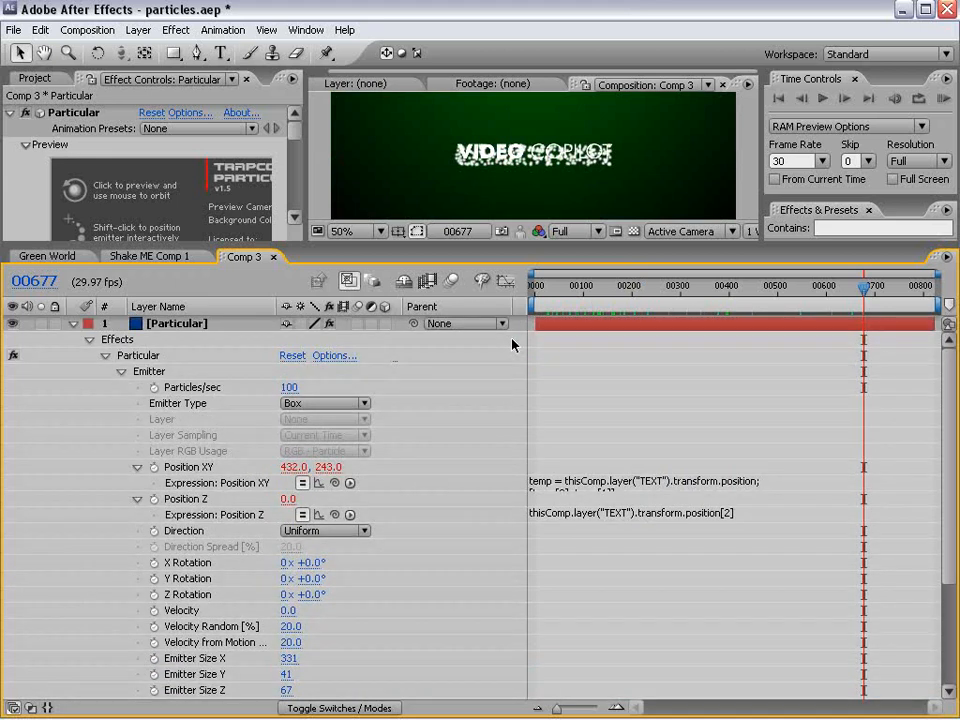
pyautogui.moveTo(375, 243); pyautogui.dragTo(356, 382)
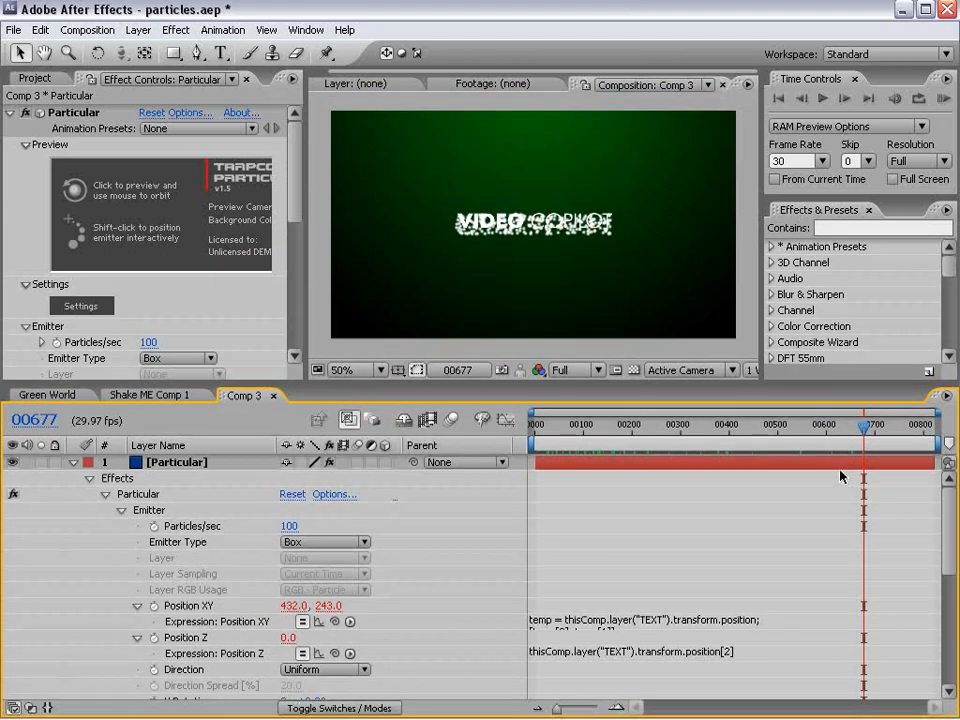
pyautogui.moveTo(864, 425); pyautogui.dragTo(714, 430)
pyautogui.click(73, 463)
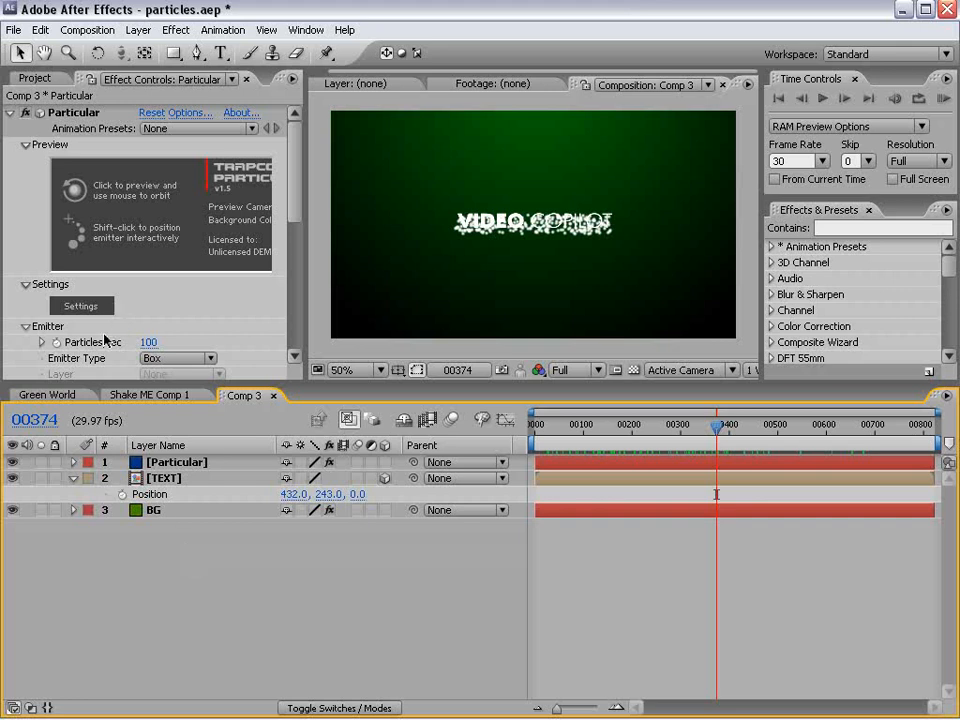
# Set the Particular emitter's Particles/sec to 0.
pyautogui.click(148, 342)
pyautogui.write('0')
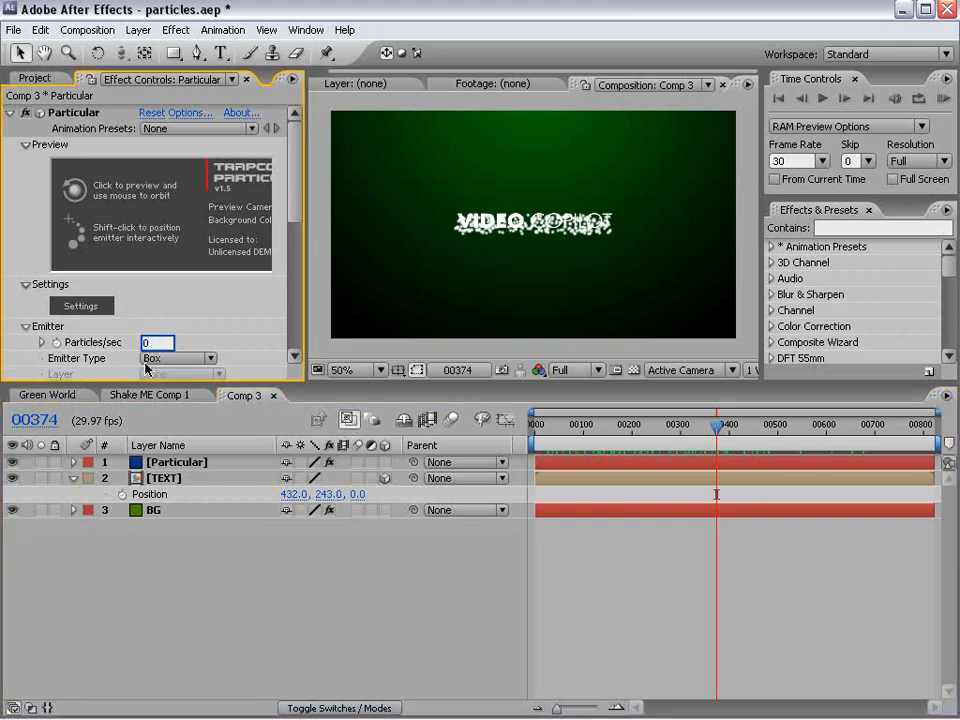
pyautogui.press('Return')
# Keyframe the TEXT layer's position at frame 93 and shift it toward the frame's lower right shortly after that frame.
pyautogui.click(172, 480)
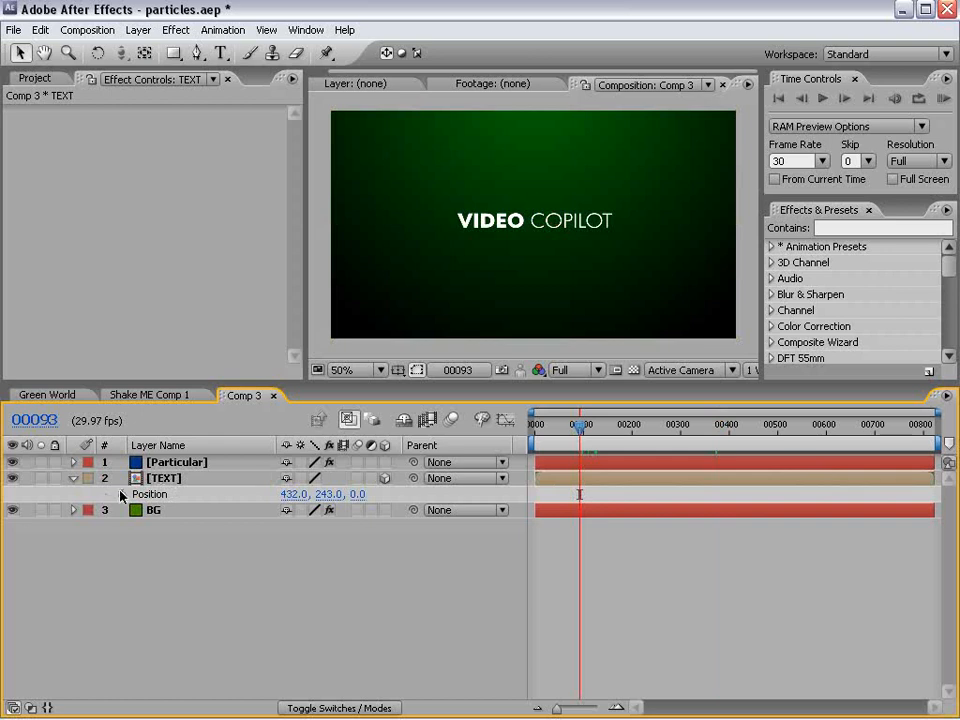
pyautogui.click(122, 495)
pyautogui.moveTo(575, 438); pyautogui.dragTo(587, 438)
pyautogui.moveTo(561, 237); pyautogui.dragTo(661, 268)
# Review the TEXT layer's movement frame by frame from frame 93, return to frame 93 and deselect the layer.
pyautogui.moveTo(591, 428); pyautogui.dragTo(578, 443)
pyautogui.press('pagedown')
pyautogui.press('pagedown')
pyautogui.press('pagedown')
pyautogui.press('pagedown')
pyautogui.press('pagedown')
pyautogui.press('pagedown')
pyautogui.press('pagedown')
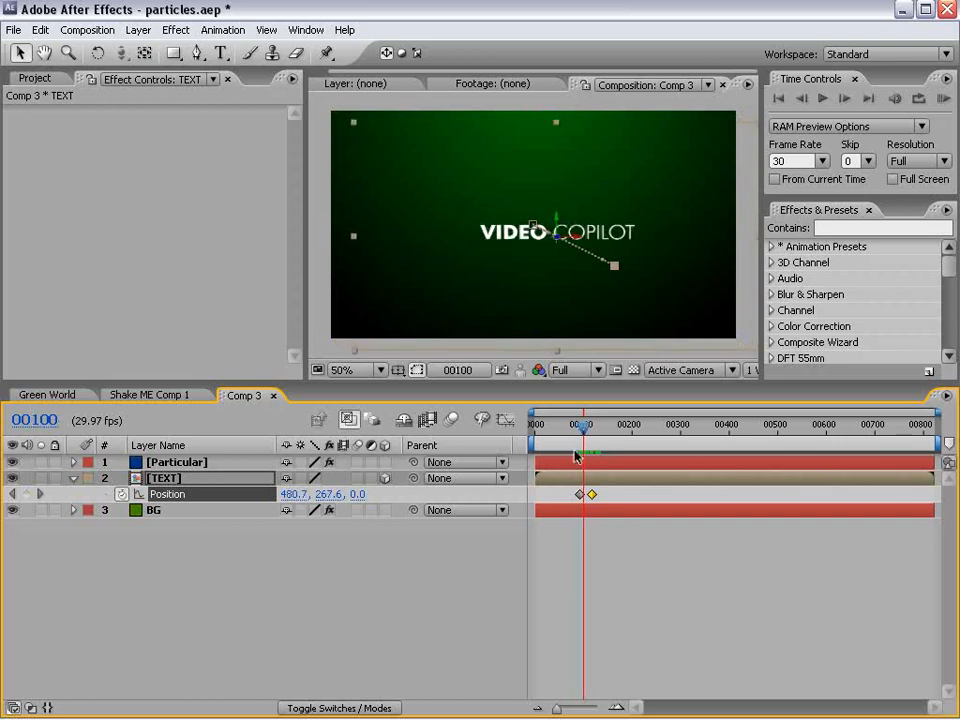
pyautogui.moveTo(590, 430); pyautogui.dragTo(579, 430)
pyautogui.click(601, 580)
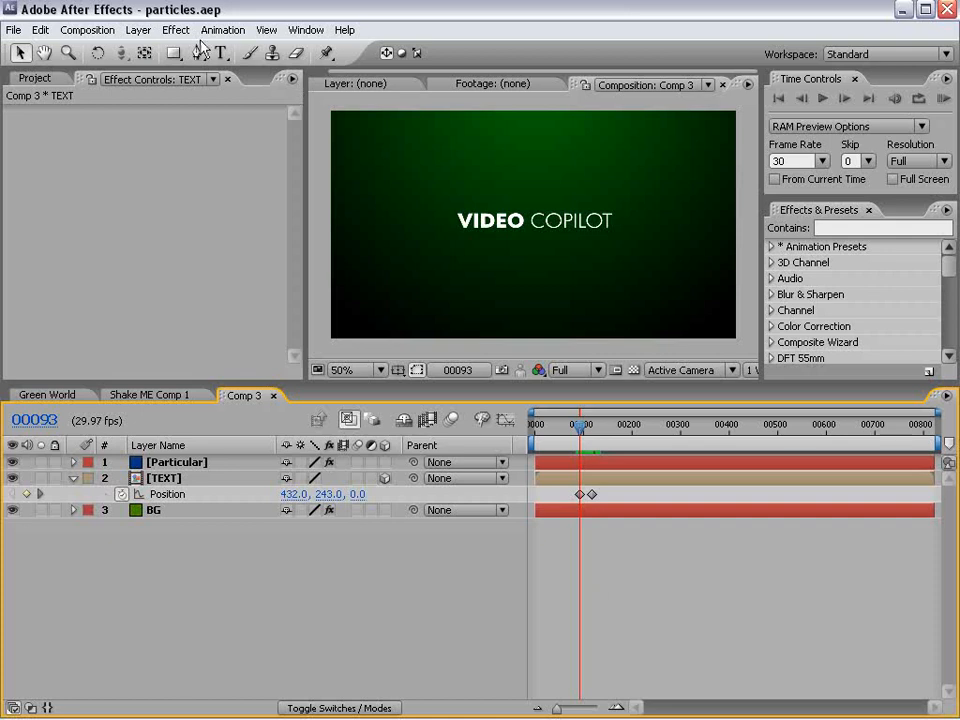
# Create a comp-size red solid named Speed and hide its layer.
pyautogui.click(138, 30)
pyautogui.moveTo(150, 49)
pyautogui.click(399, 65)
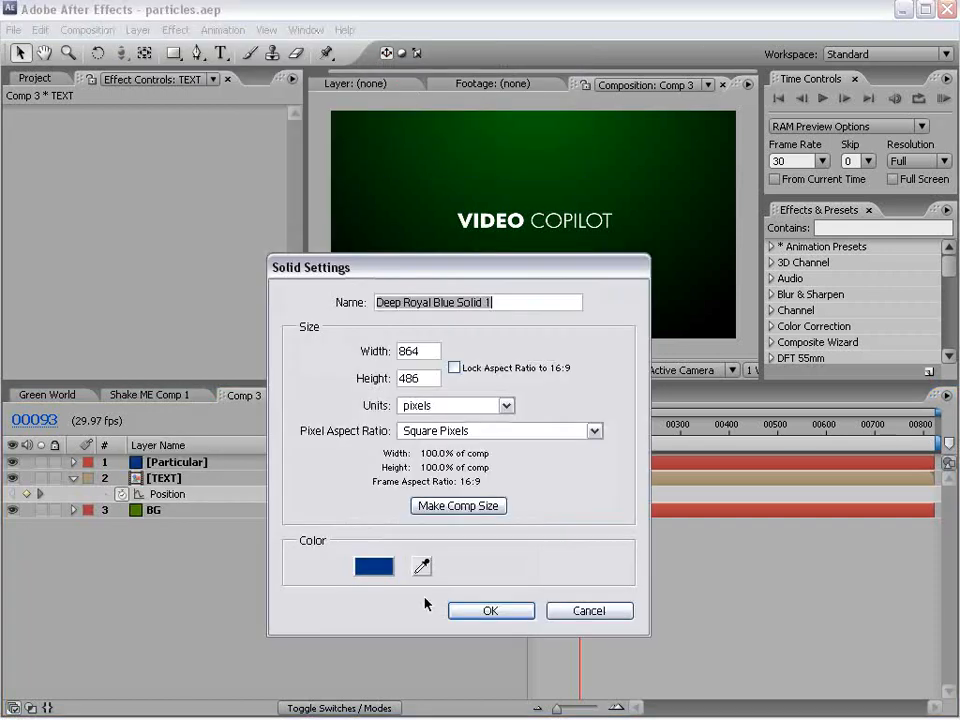
pyautogui.click(368, 566)
pyautogui.moveTo(514, 568); pyautogui.dragTo(510, 318)
pyautogui.moveTo(448, 391); pyautogui.dragTo(549, 374)
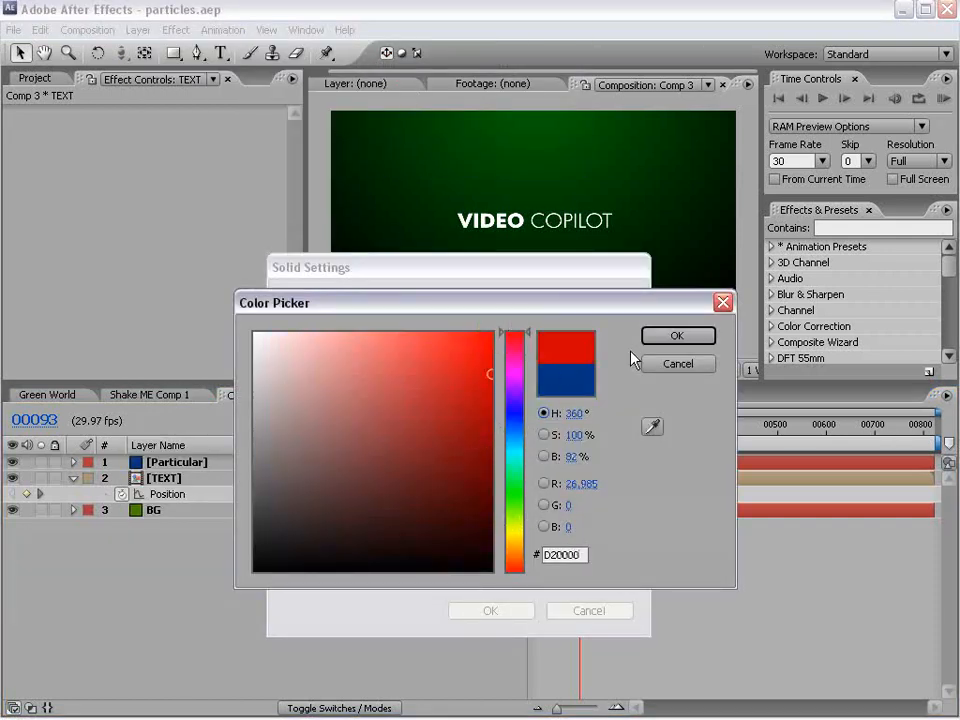
pyautogui.click(702, 335)
pyautogui.moveTo(466, 311); pyautogui.dragTo(251, 306)
pyautogui.write('Speed')
pyautogui.press('Return')
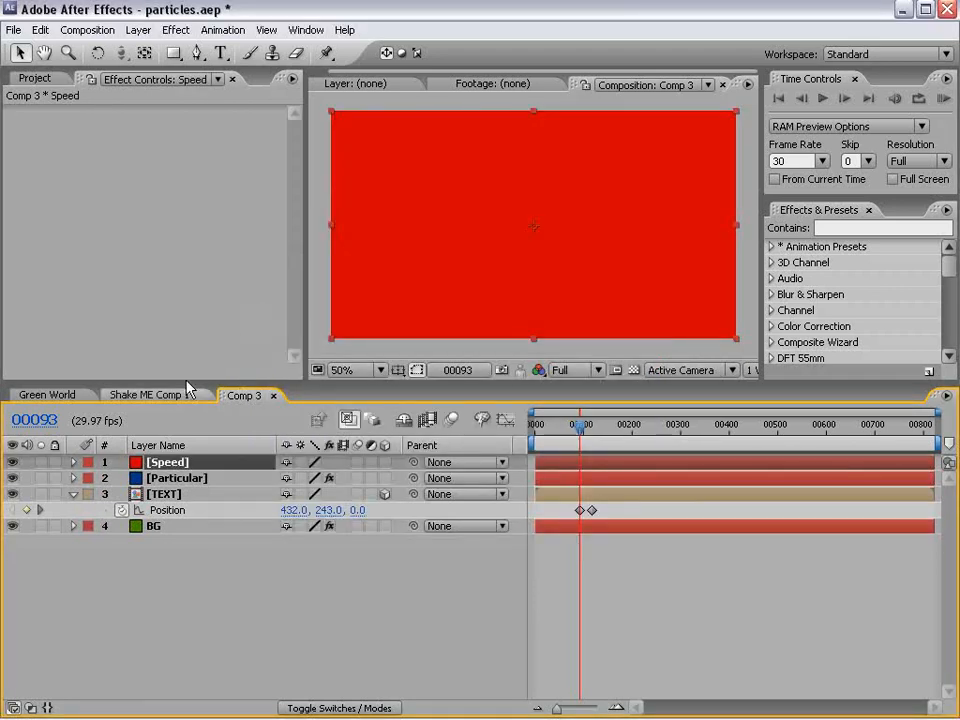
pyautogui.click(12, 462)
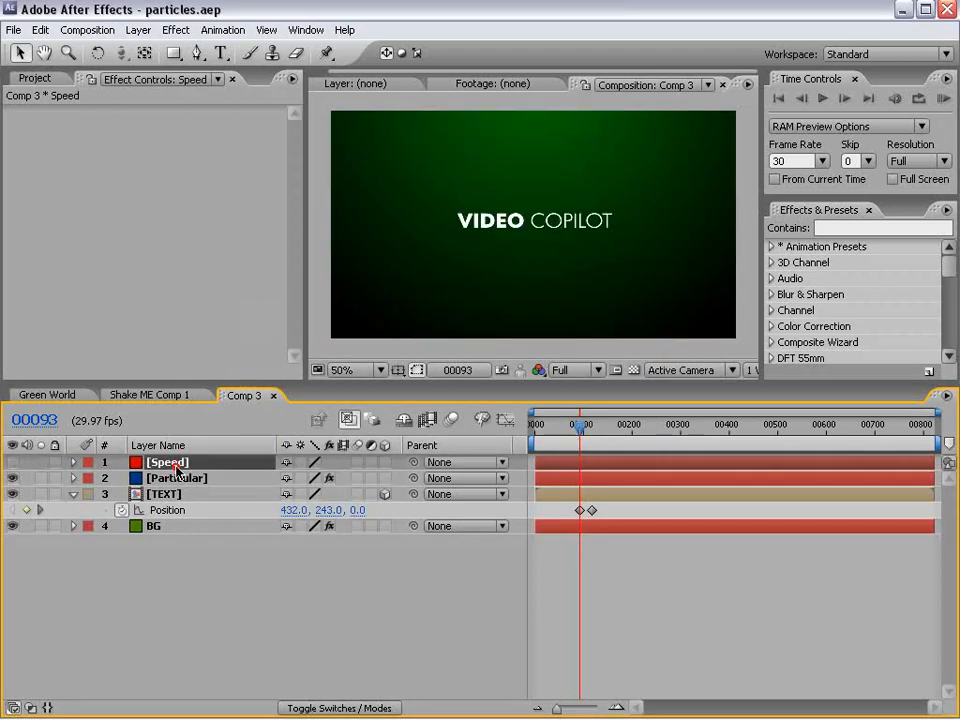
# Add a Slider Control expression control to the Speed layer.
pyautogui.click(175, 30)
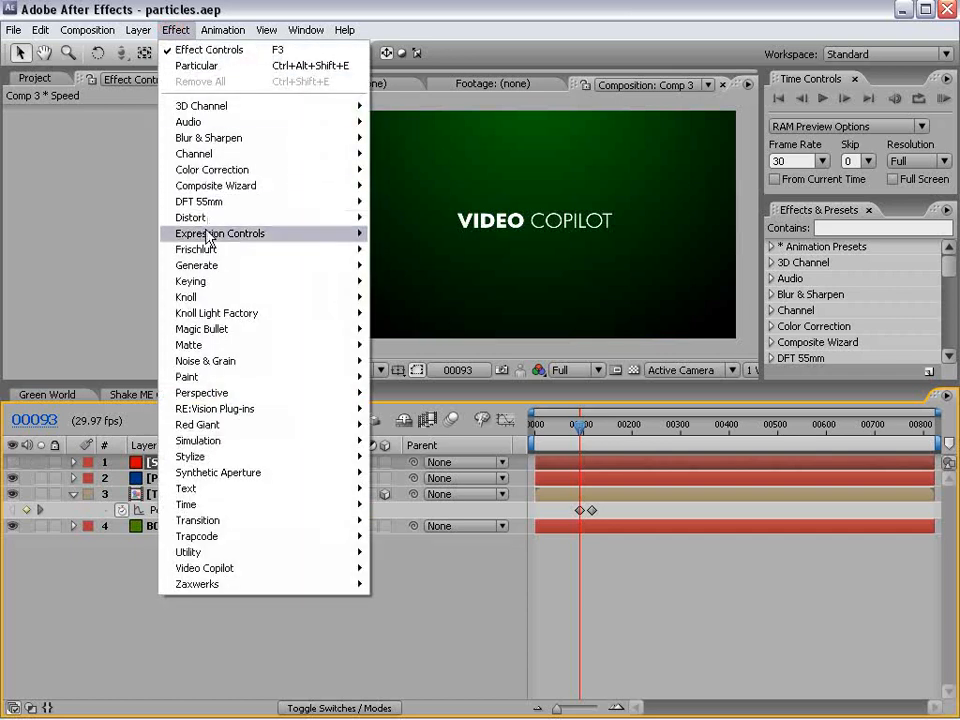
pyautogui.moveTo(208, 236)
pyautogui.click(420, 316)
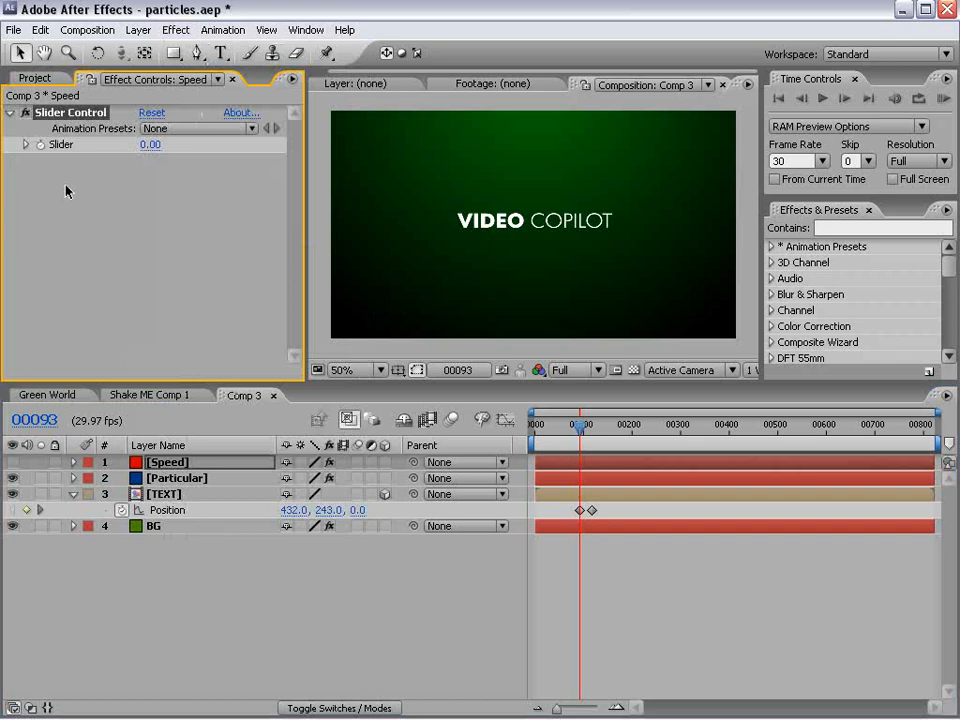
# Give the Speed layer's slider the expression thisComp.layer("TEXT").transform.position.speed.
pyautogui.keyDown('alt'); pyautogui.click(40, 144); pyautogui.keyUp('alt')
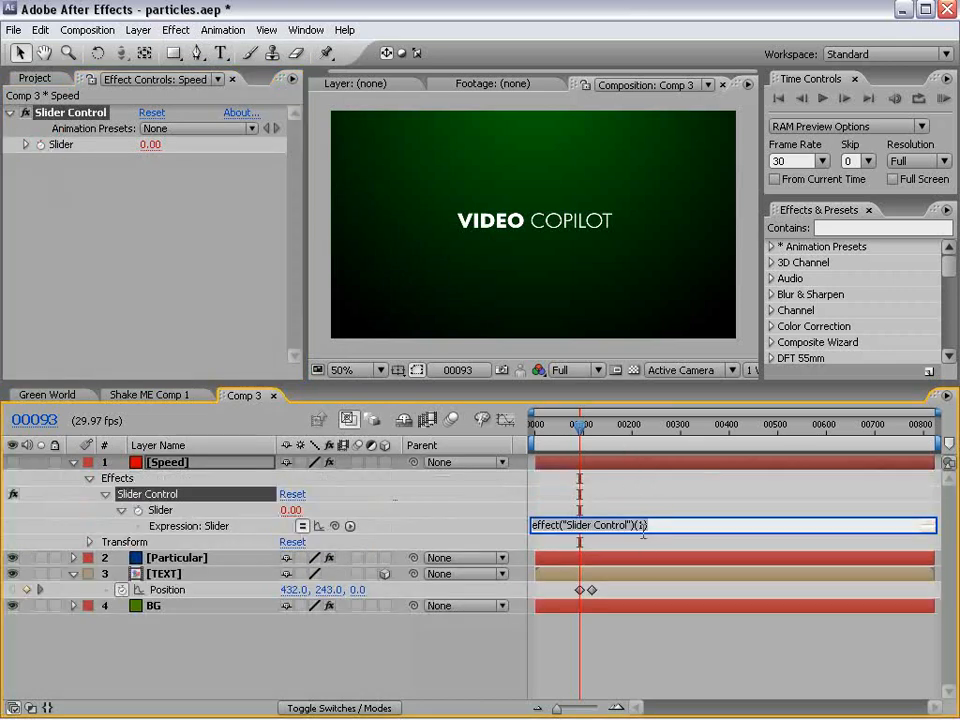
pyautogui.moveTo(335, 527); pyautogui.dragTo(180, 591)
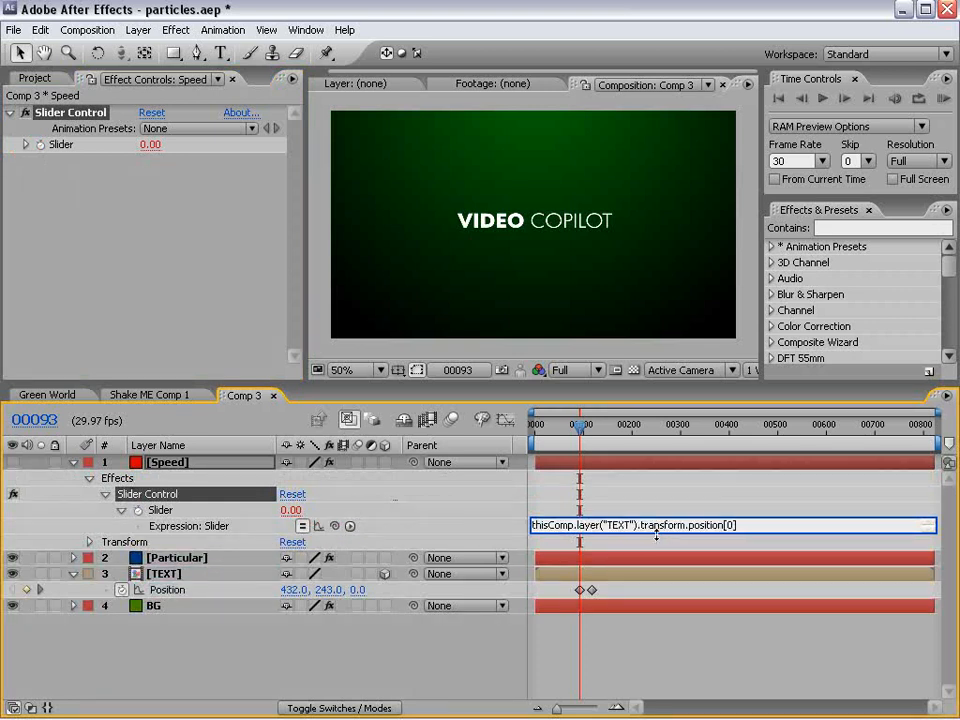
pyautogui.moveTo(656, 534)
pyautogui.mouseDown()
pyautogui.moveTo(651, 581)
pyautogui.moveTo(651, 558)
pyautogui.mouseUp()
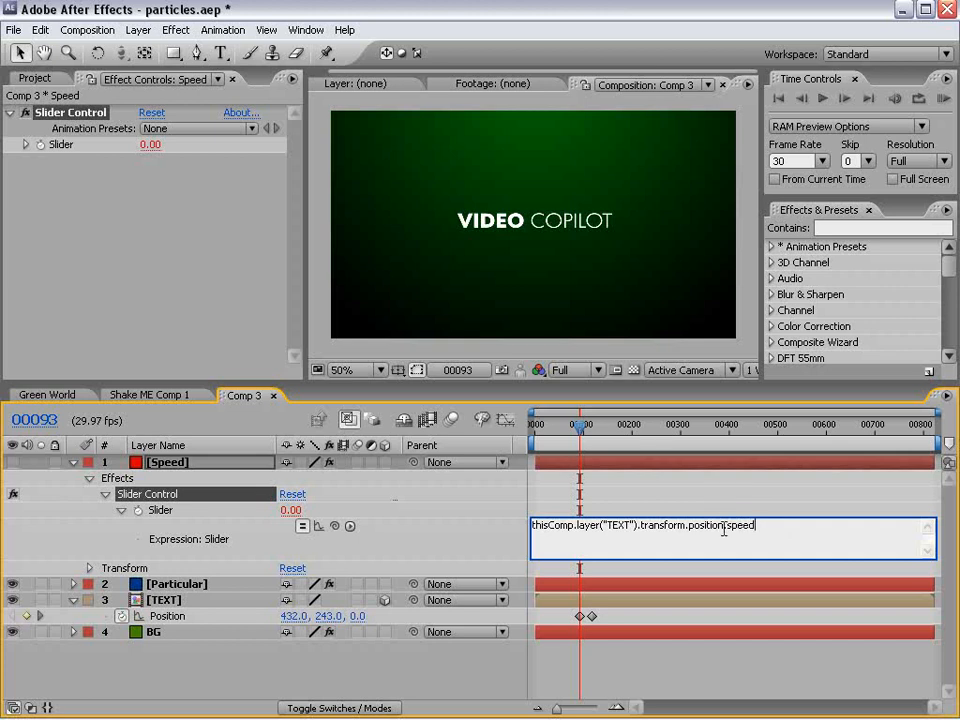
pyautogui.click(756, 520)
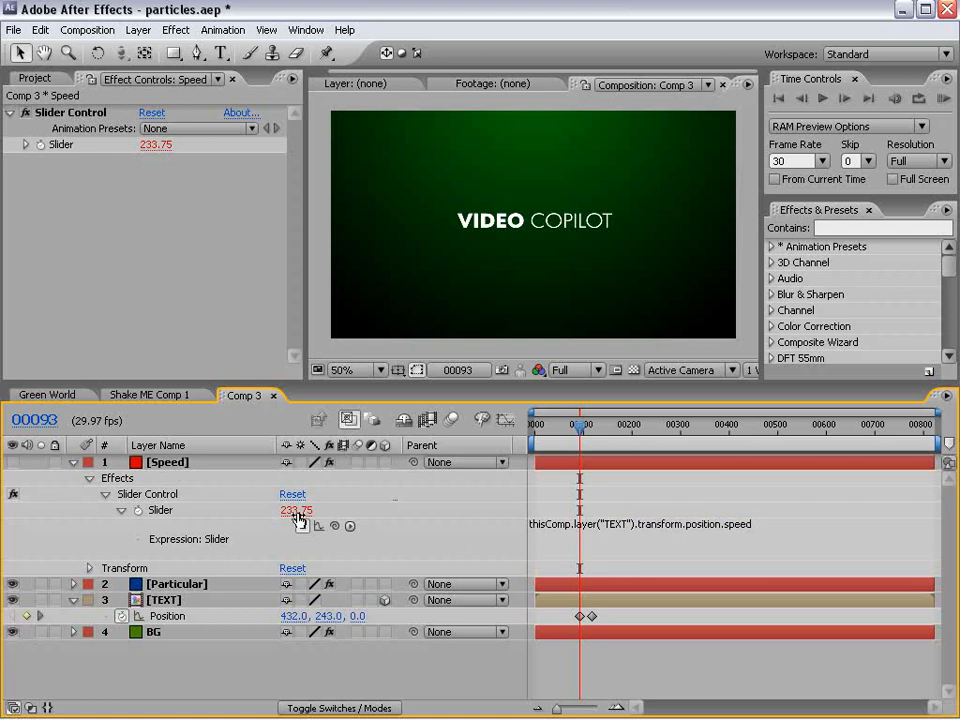
# Apply Easy Ease to both Position keyframes of the TEXT layer and deselect them.
pyautogui.press('=')
pyautogui.press('=')
pyautogui.moveTo(715, 428); pyautogui.dragTo(735, 437)
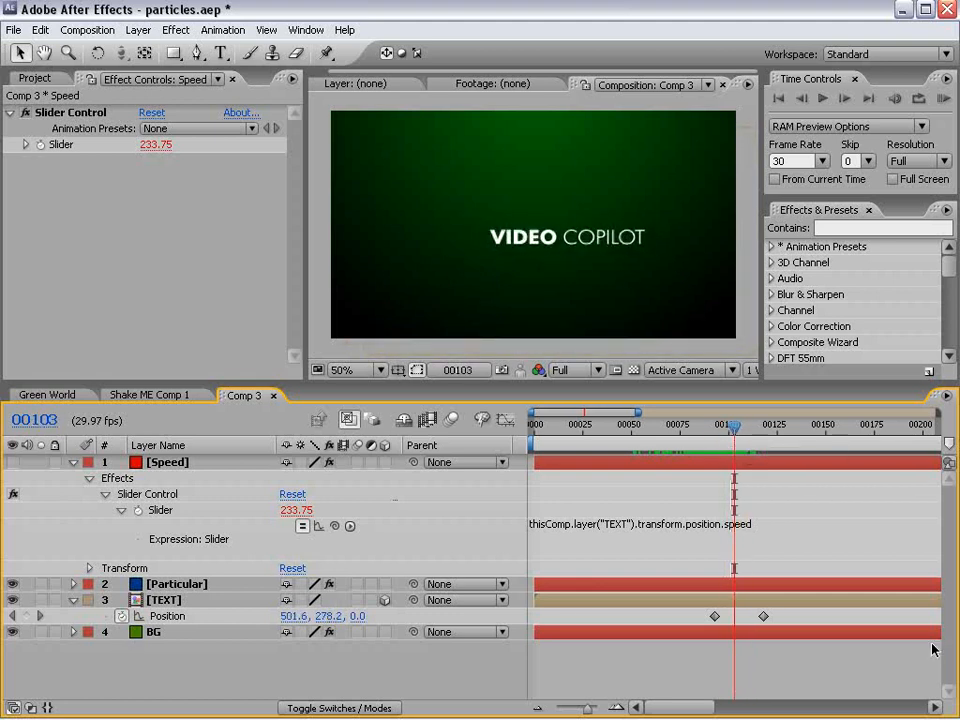
pyautogui.moveTo(684, 617); pyautogui.dragTo(784, 626)
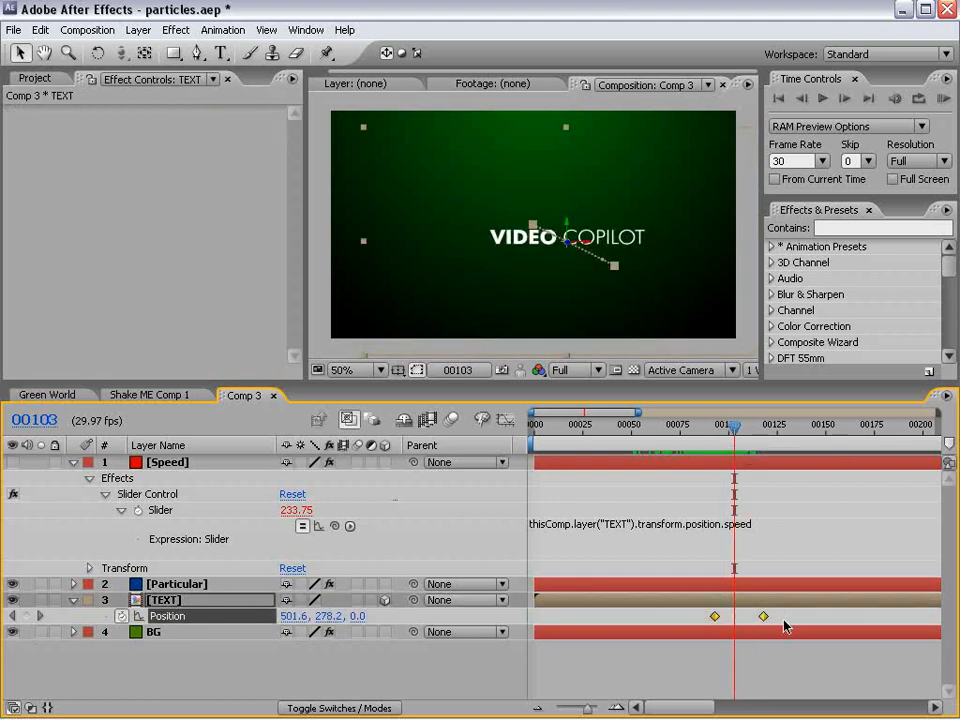
pyautogui.press('F9')
pyautogui.click(771, 677)
# Check the Speed slider's value around frame 94 and start the work area at frame 90.
pyautogui.moveTo(725, 432); pyautogui.dragTo(718, 433)
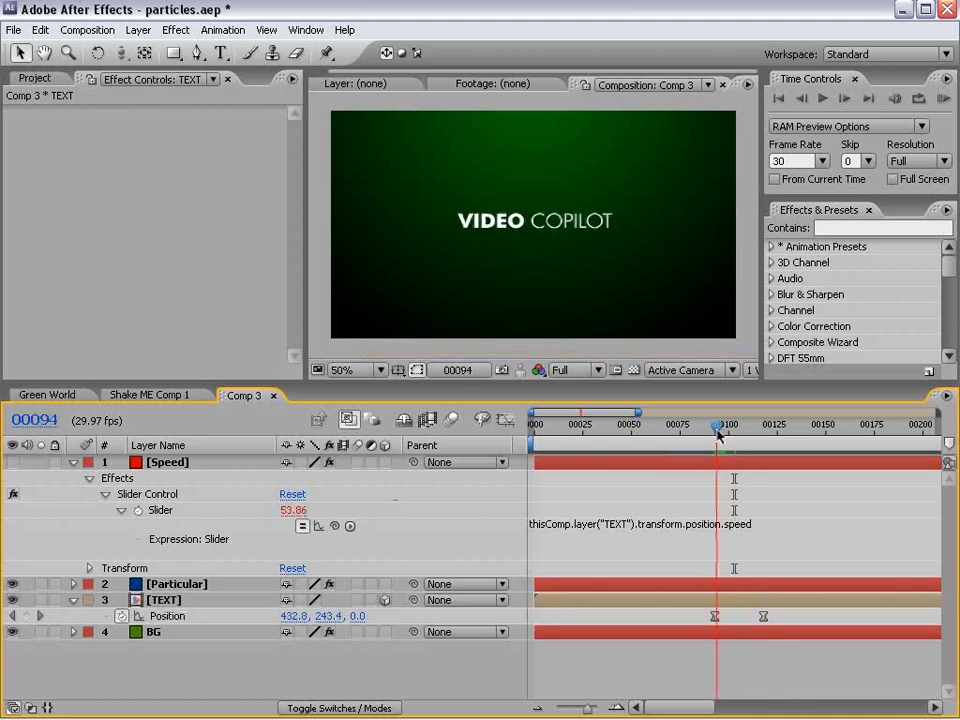
pyautogui.moveTo(713, 427)
pyautogui.mouseDown()
pyautogui.moveTo(763, 434)
pyautogui.moveTo(709, 434)
pyautogui.mouseUp()
pyautogui.press('b')
# Return both TEXT Position keyframes to linear interpolation and move the second keyframe earlier, to about frame 108.
pyautogui.moveTo(697, 622); pyautogui.dragTo(778, 619)
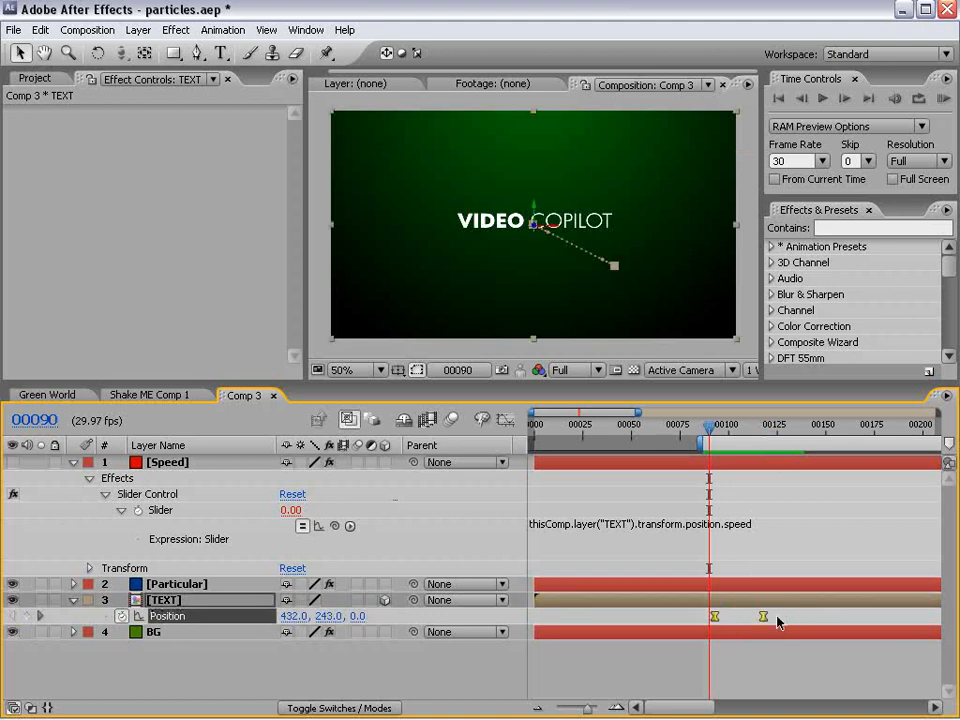
pyautogui.click(722, 627)
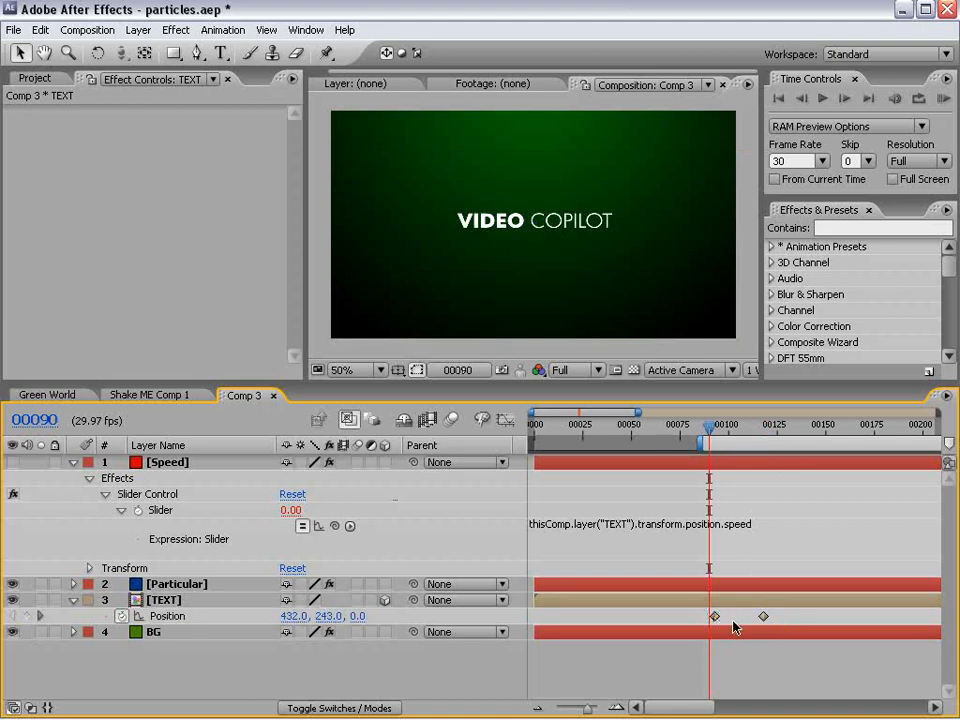
pyautogui.moveTo(765, 620); pyautogui.dragTo(745, 622)
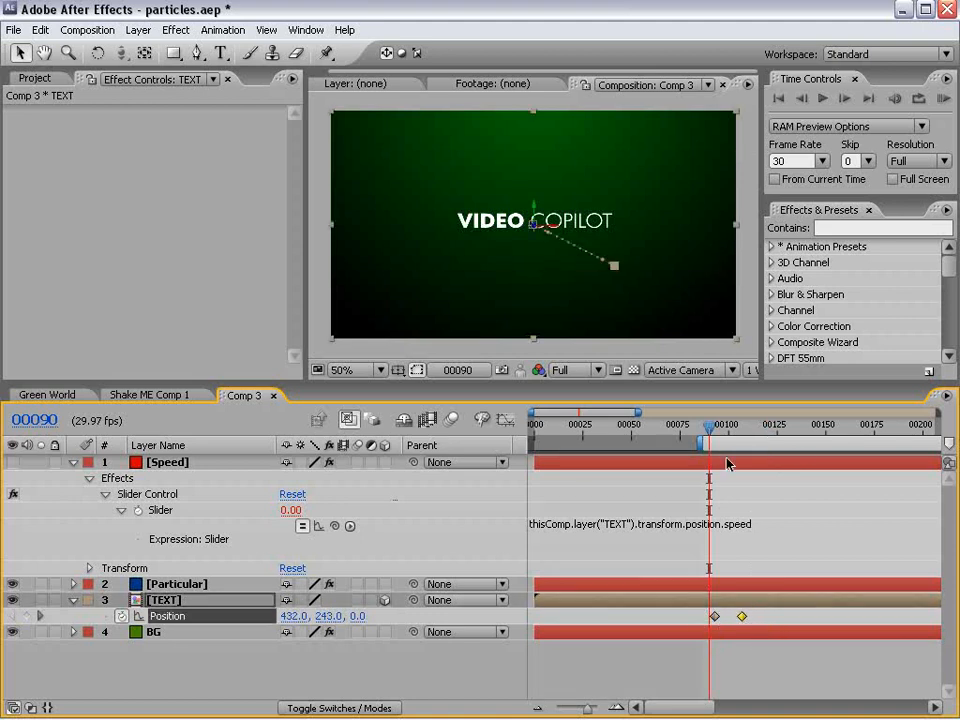
pyautogui.moveTo(714, 440); pyautogui.dragTo(717, 432)
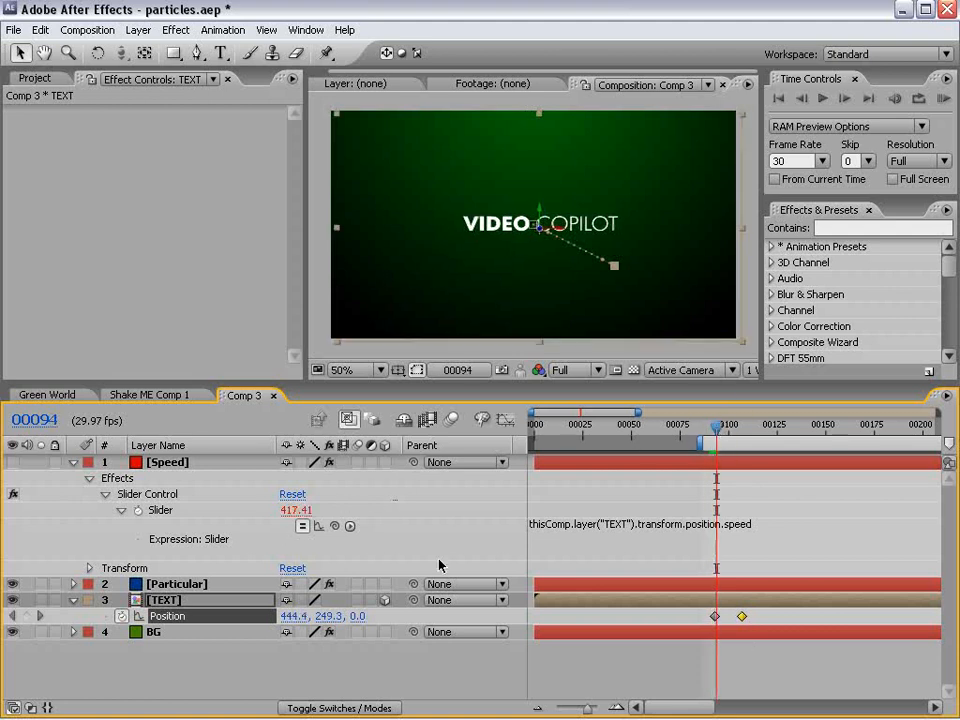
pyautogui.moveTo(743, 621)
pyautogui.mouseDown()
pyautogui.moveTo(735, 619)
pyautogui.moveTo(748, 620)
pyautogui.mouseUp()
pyautogui.click(736, 660)
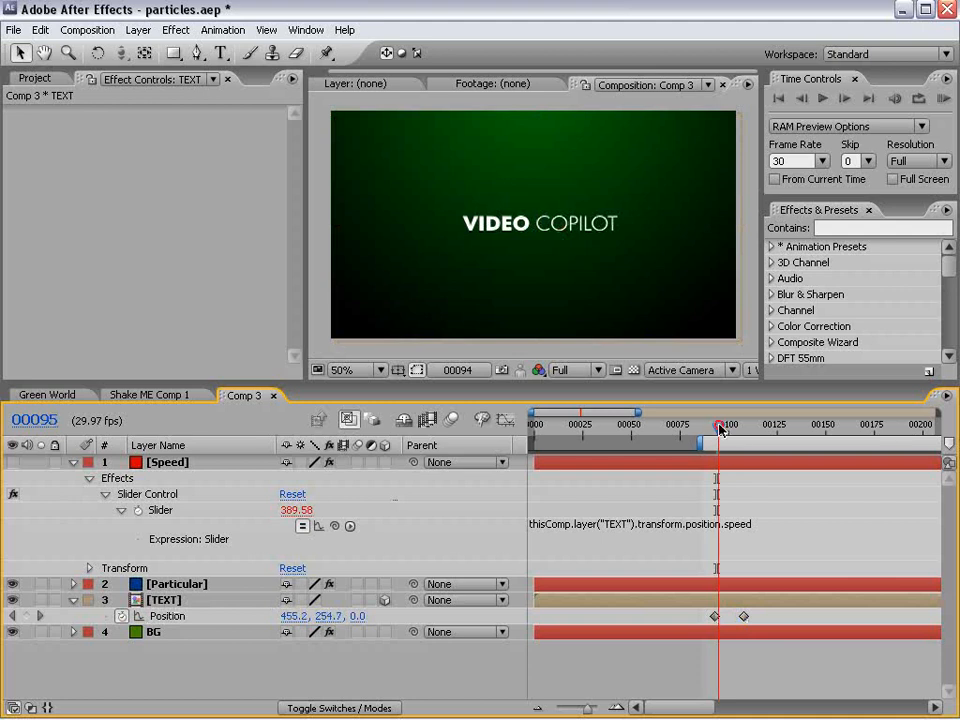
pyautogui.moveTo(718, 430); pyautogui.dragTo(722, 425)
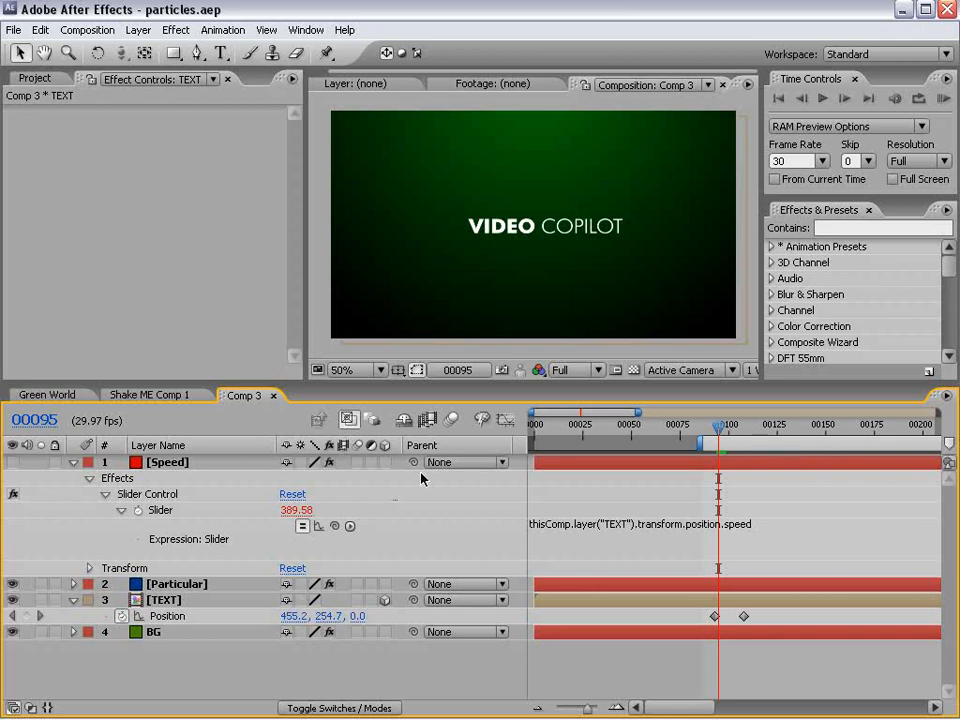
# Bring up the Particular layer's Emitter settings with the Particles/sec value in view.
pyautogui.click(193, 584)
pyautogui.moveTo(296, 158); pyautogui.dragTo(296, 208)
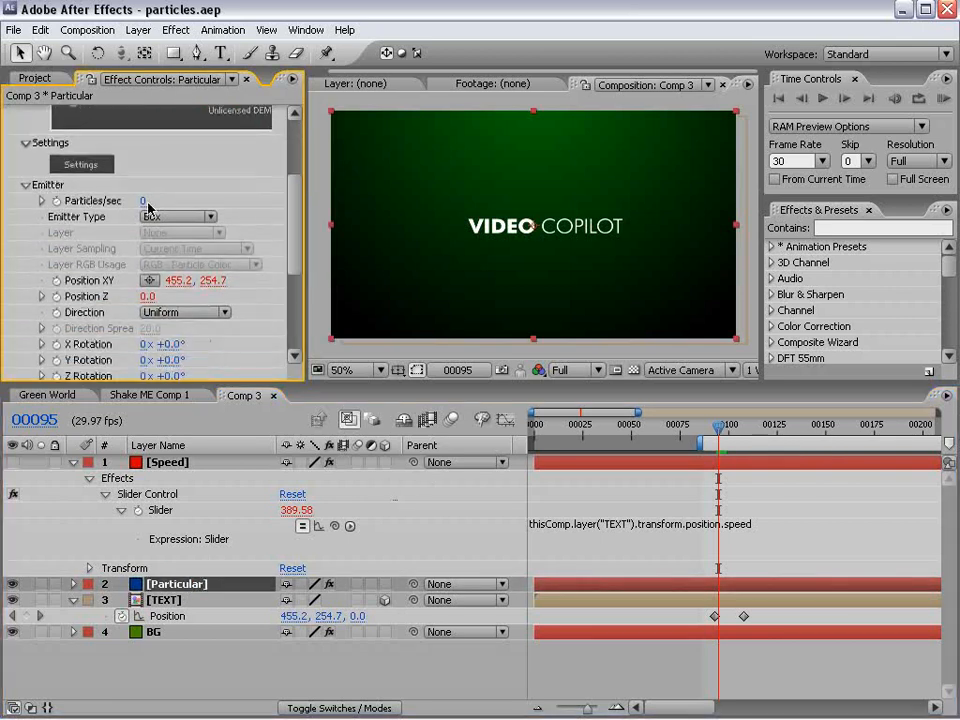